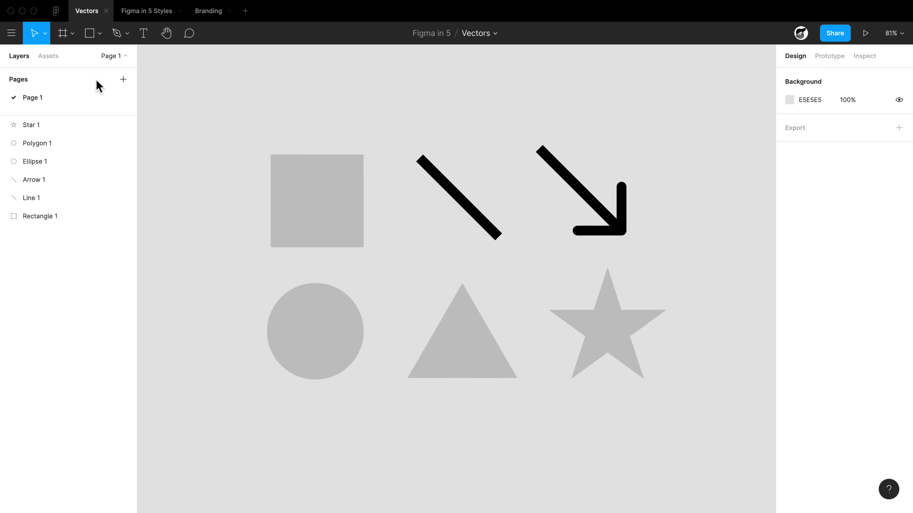
# Select the grey square and raise its corner radius to 64 for rounded corners
pyautogui.click(100, 34)
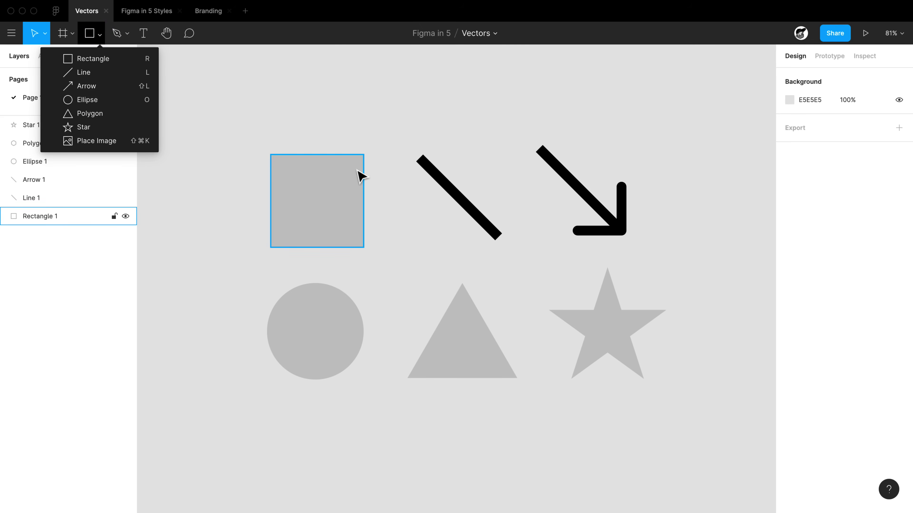
pyautogui.click(344, 176)
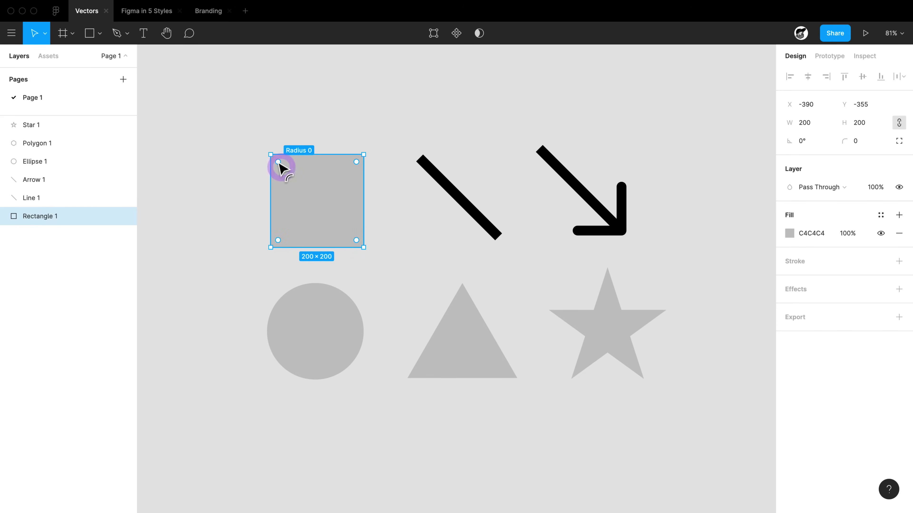
pyautogui.moveTo(282, 168)
pyautogui.mouseDown()
pyautogui.moveTo(299, 185)
pyautogui.moveTo(286, 185)
pyautogui.mouseUp()
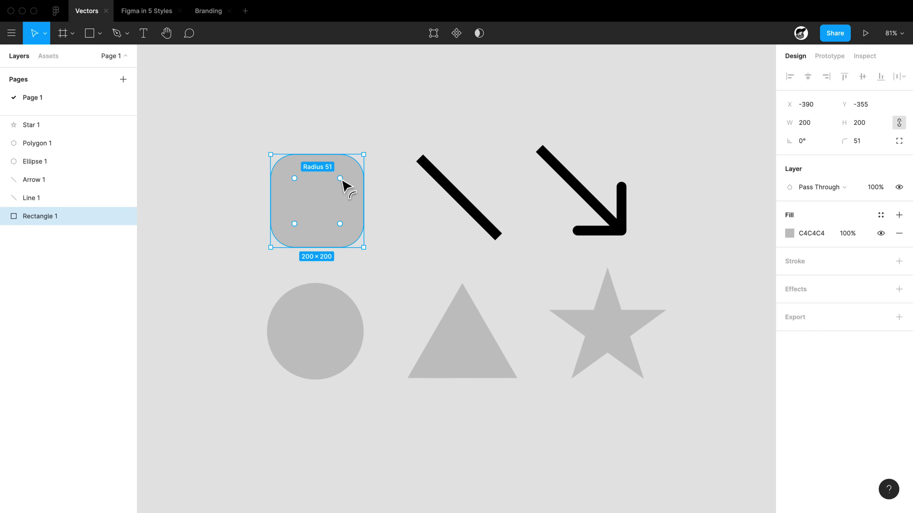
pyautogui.click(869, 143)
pyautogui.press('Up')
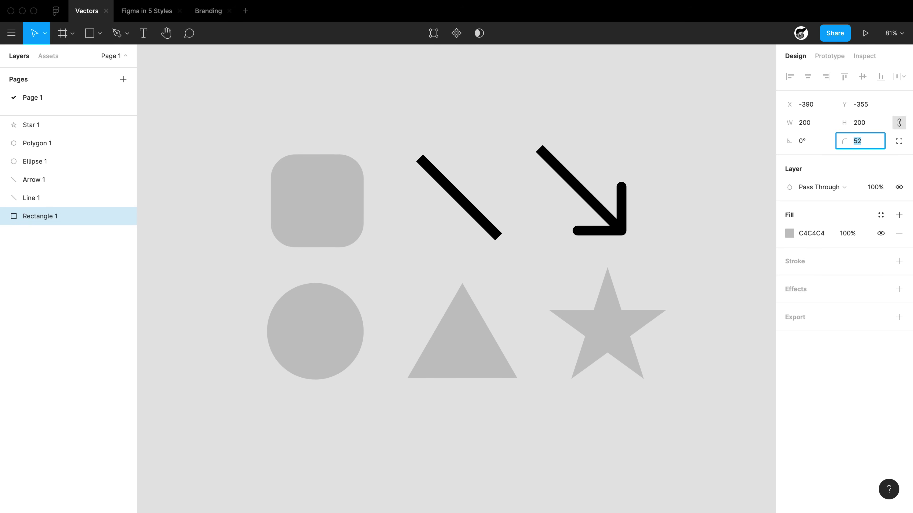
pyautogui.hotkey('shift', 'Up')
pyautogui.hotkey('shift', 'Up')
pyautogui.hotkey('shift', 'Up')
pyautogui.hotkey('shift', 'Up')
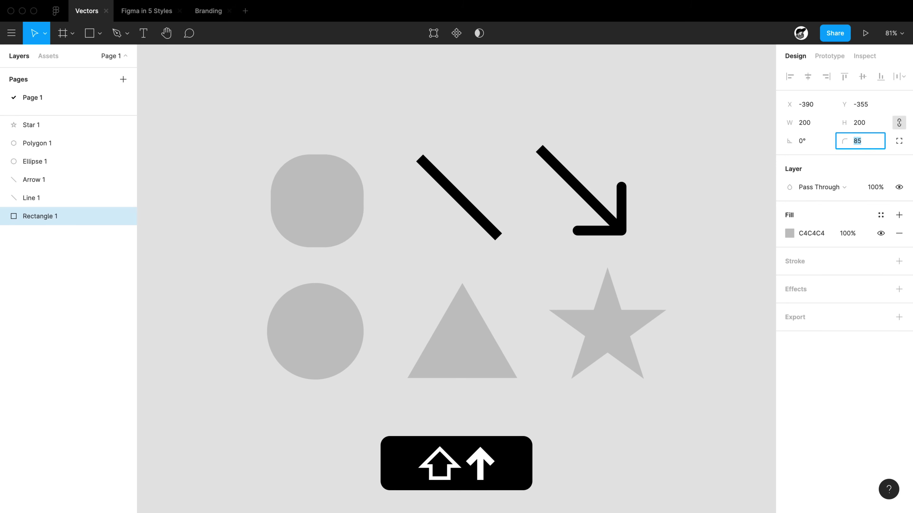
pyautogui.hotkey('shift', 'Down')
pyautogui.hotkey('shift', 'Down')
pyautogui.hotkey('shift', 'Down')
pyautogui.hotkey('shift', 'Down')
pyautogui.hotkey('shift', 'Down')
pyautogui.hotkey('shift', 'Down')
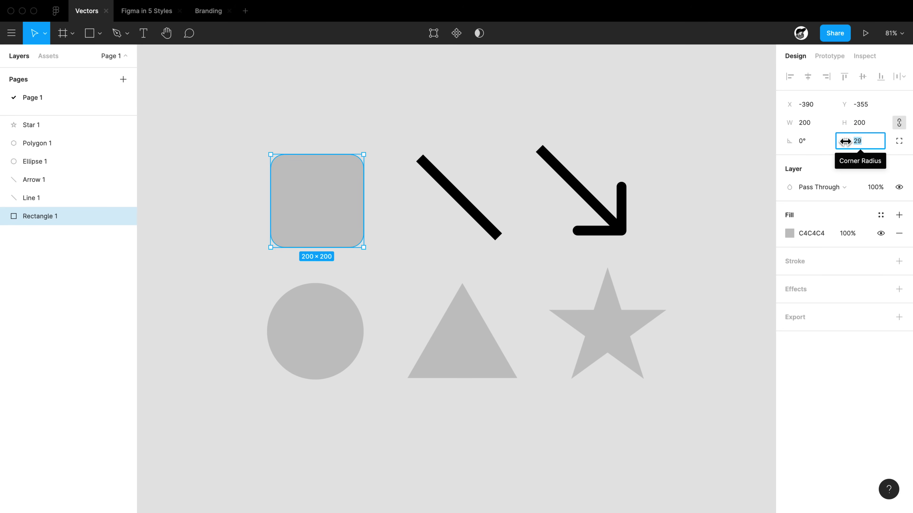
pyautogui.write('4')
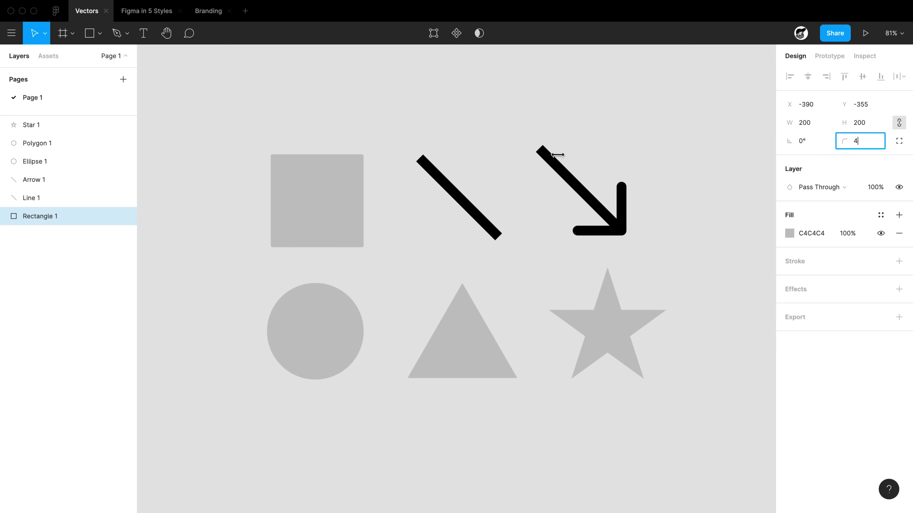
pyautogui.moveTo(395, 162); pyautogui.dragTo(337, 154)
# Select the arrow line and set its stroke cap to Triangle Arrow on both ends
pyautogui.click(580, 154)
pyautogui.hscroll(5, 554, 179)
pyautogui.click(504, 215)
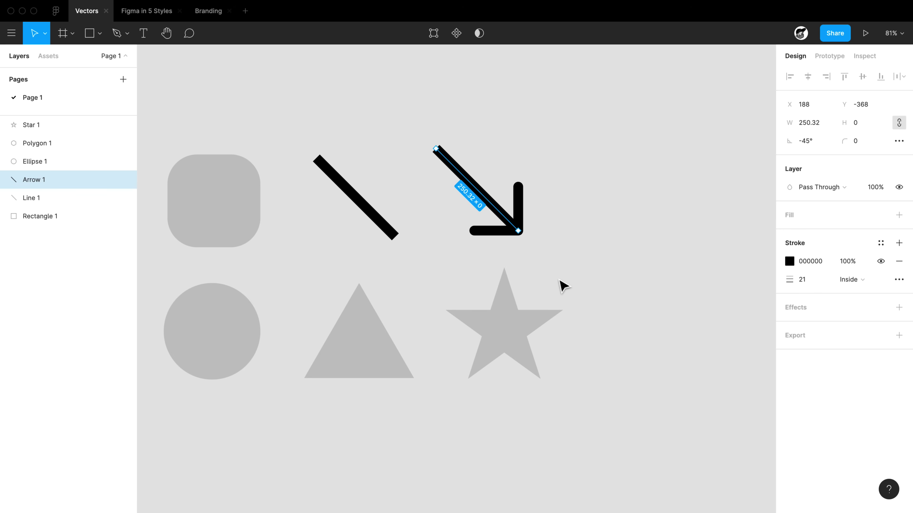
pyautogui.hscroll(-2, 562, 286)
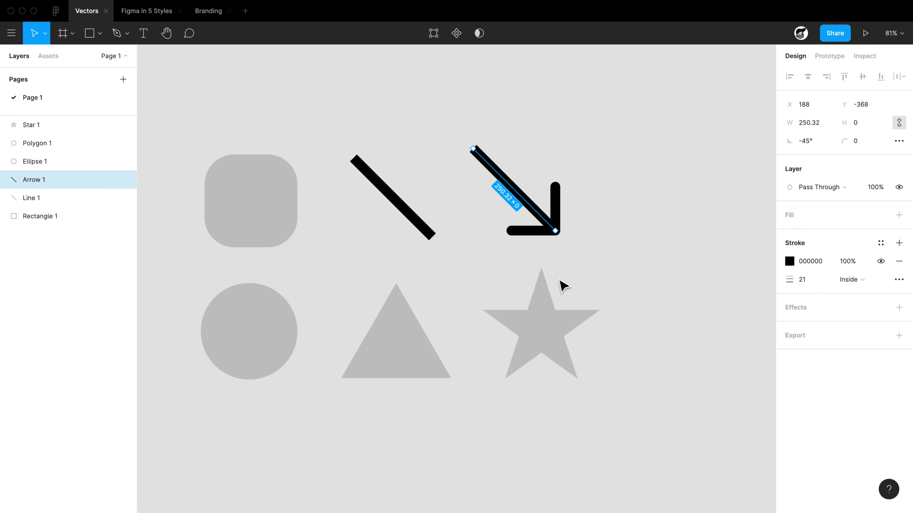
pyautogui.click(899, 280)
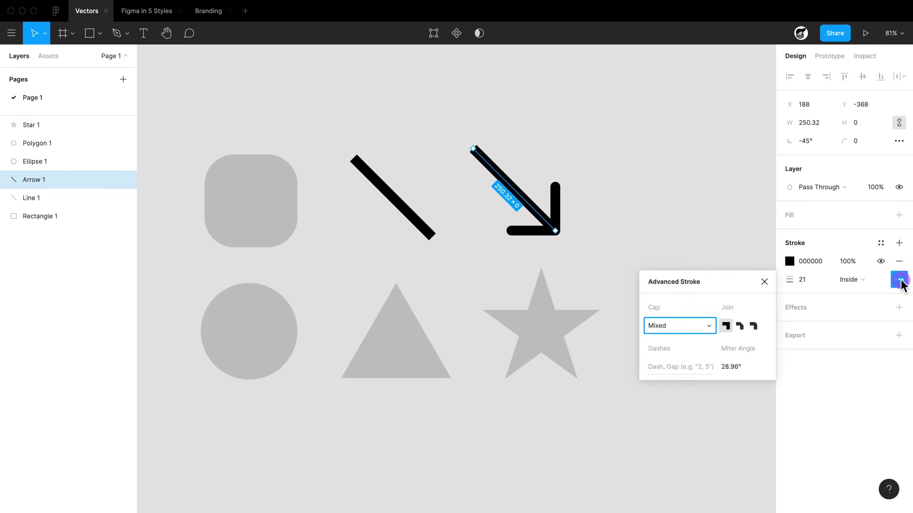
pyautogui.click(682, 328)
pyautogui.click(680, 363)
pyautogui.click(678, 327)
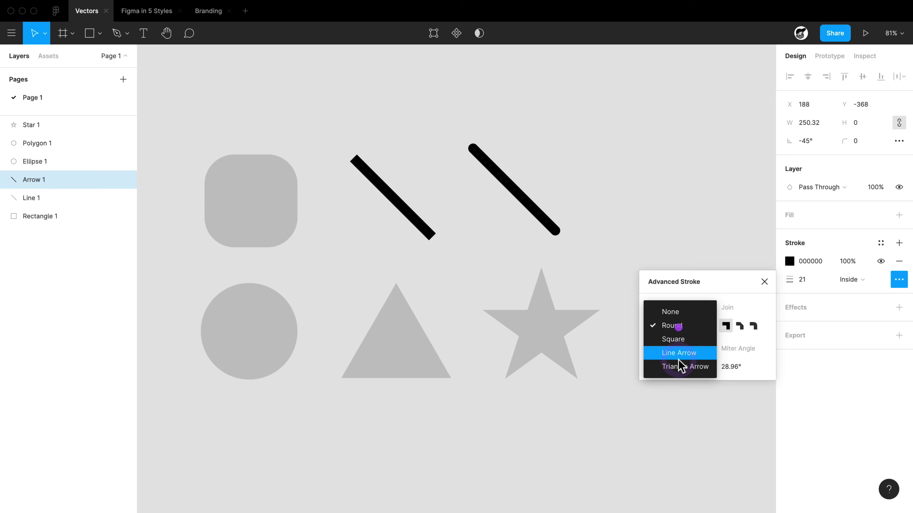
pyautogui.click(679, 353)
pyautogui.click(674, 327)
pyautogui.click(679, 341)
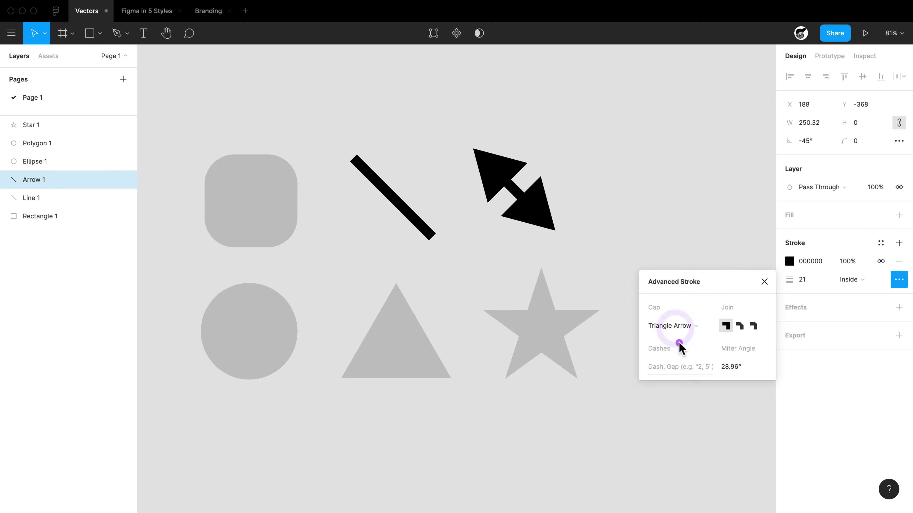
# Select the circle and cut it into a thin, fully hollowed partial arc
pyautogui.click(571, 234)
pyautogui.click(279, 328)
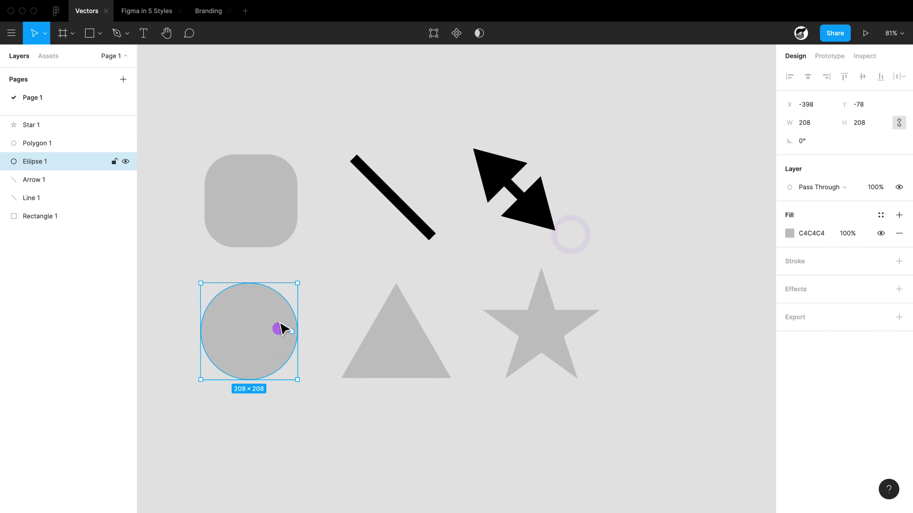
pyautogui.scroll(-3, 270, 298)
pyautogui.scroll(2, 271, 252)
pyautogui.scroll(3, 287, 297)
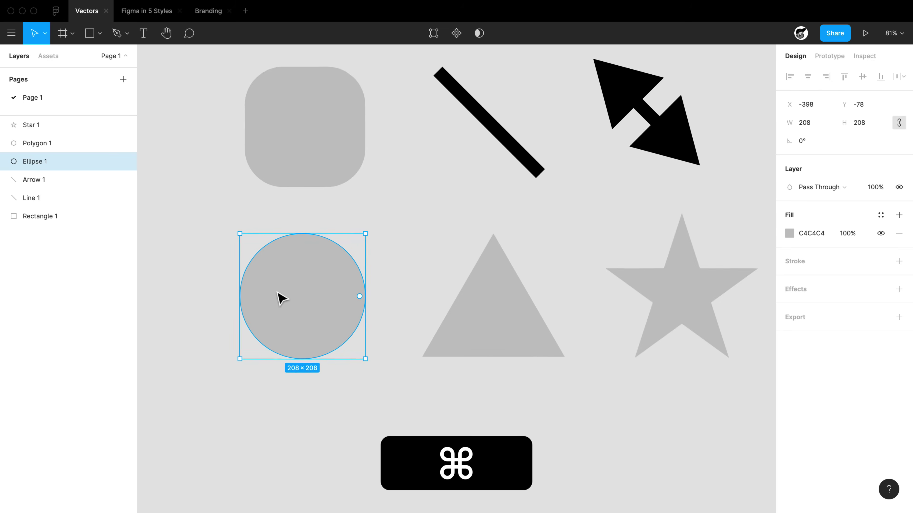
pyautogui.scroll(5, 282, 298)
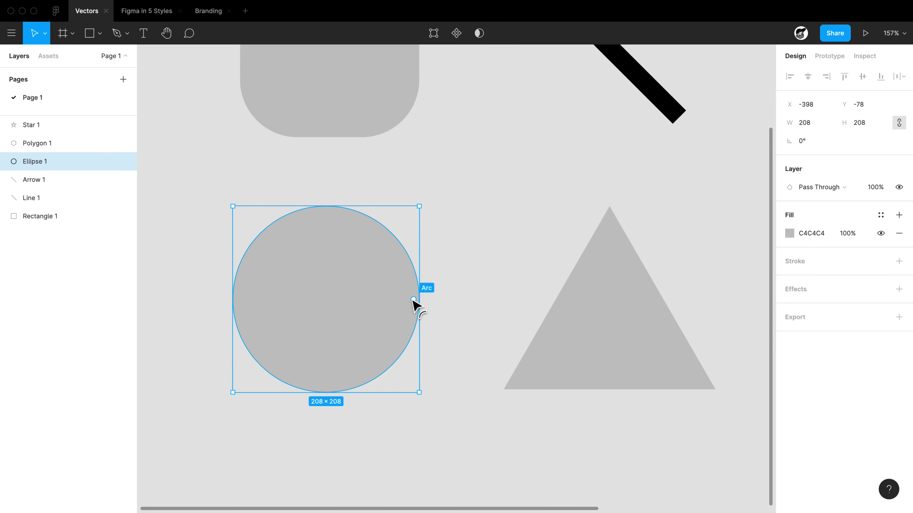
pyautogui.moveTo(412, 298); pyautogui.dragTo(271, 275)
pyautogui.moveTo(326, 299); pyautogui.dragTo(311, 362)
pyautogui.moveTo(406, 299); pyautogui.dragTo(365, 264)
pyautogui.press('super+z')
pyautogui.press('super+z')
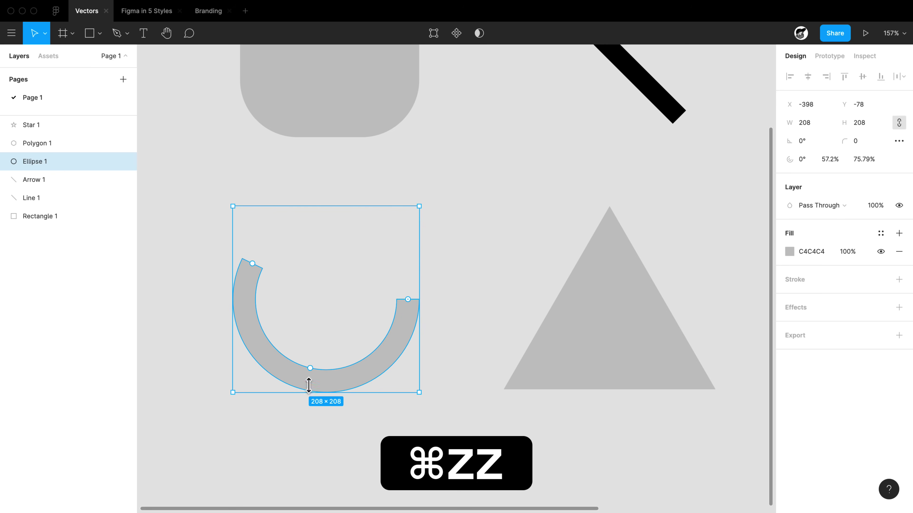
pyautogui.moveTo(310, 368); pyautogui.dragTo(305, 395)
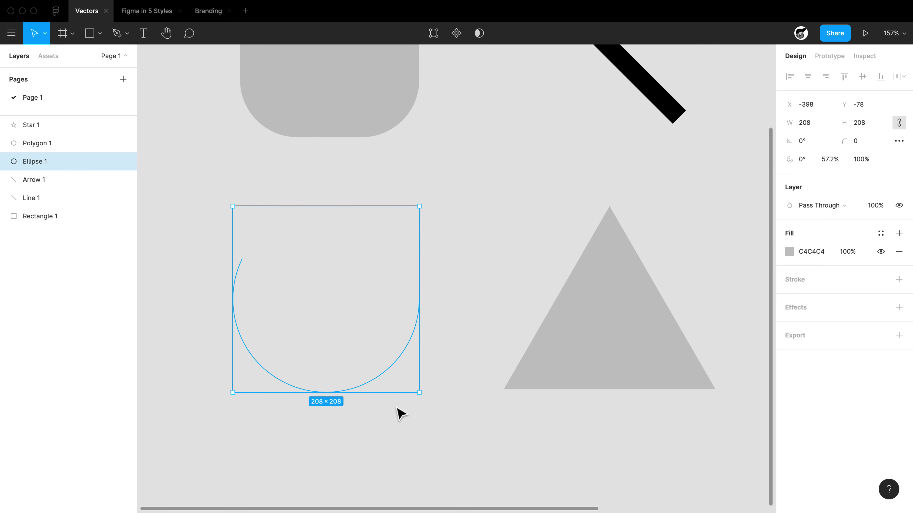
# Swap the arc's fill to a 41-weight outside-aligned stroke with round end caps
pyautogui.hotkey('shift', 'x')
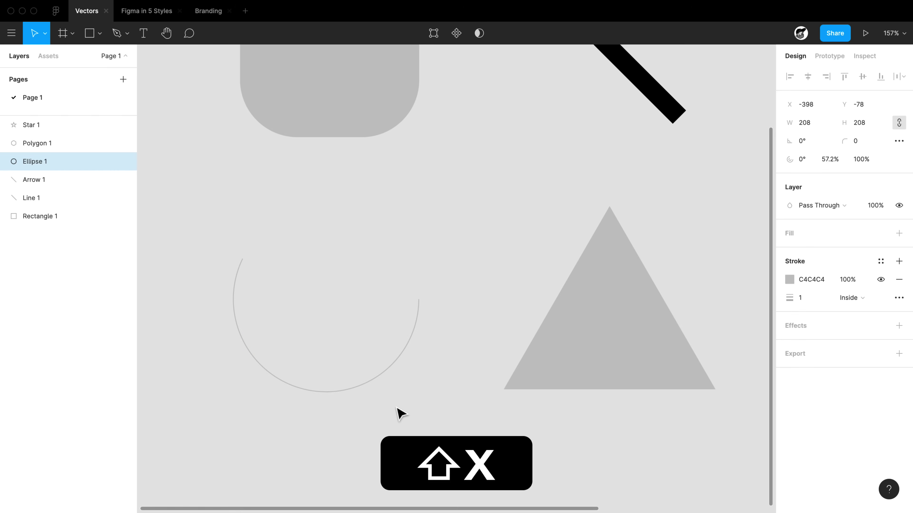
pyautogui.click(817, 300)
pyautogui.hotkey('shift', 'Up')
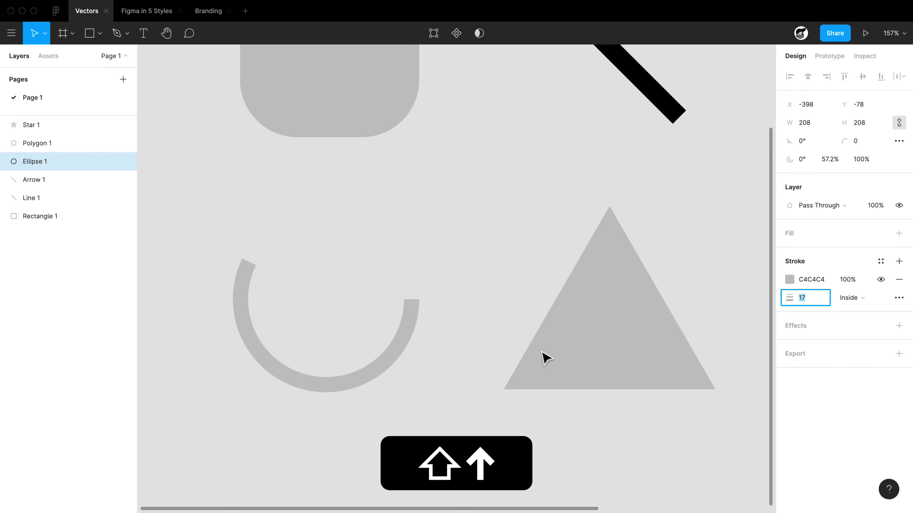
pyautogui.click(900, 300)
pyautogui.click(683, 346)
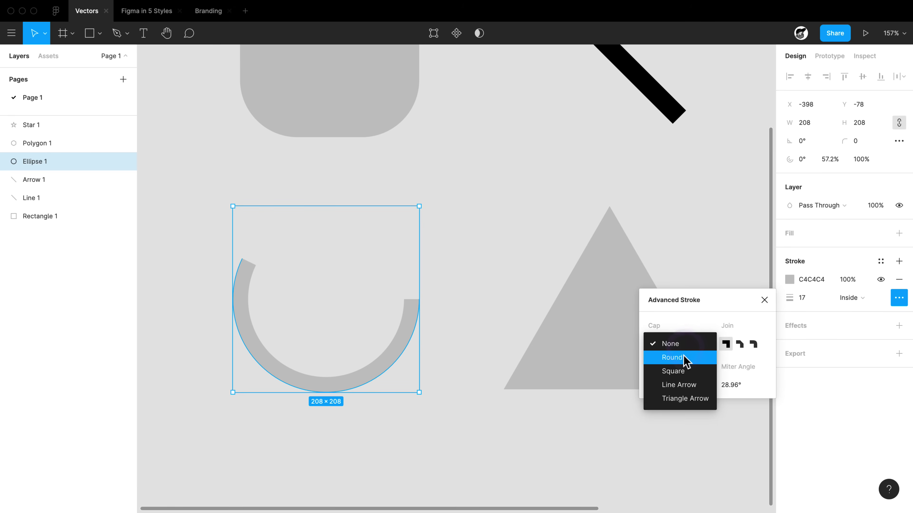
pyautogui.click(684, 358)
pyautogui.click(809, 306)
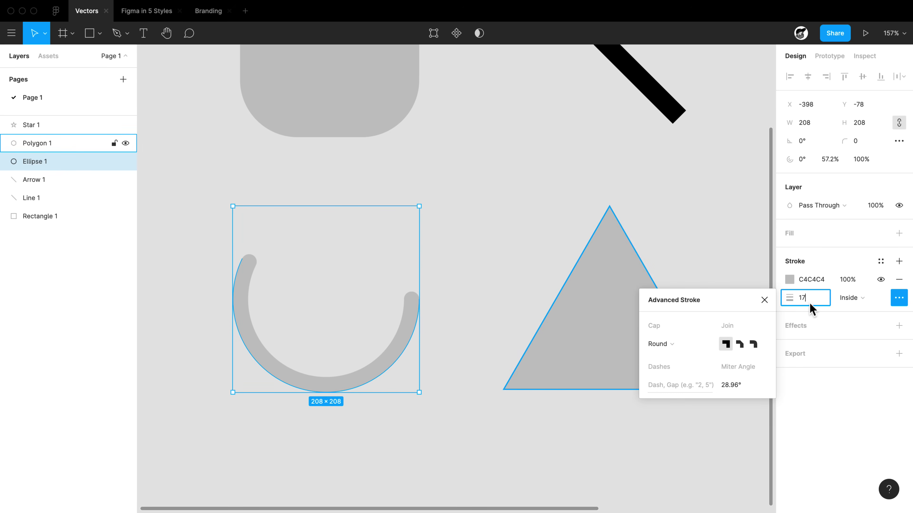
pyautogui.hotkey('shift', 'Up')
pyautogui.hotkey('shift', 'Up')
pyautogui.click(849, 297)
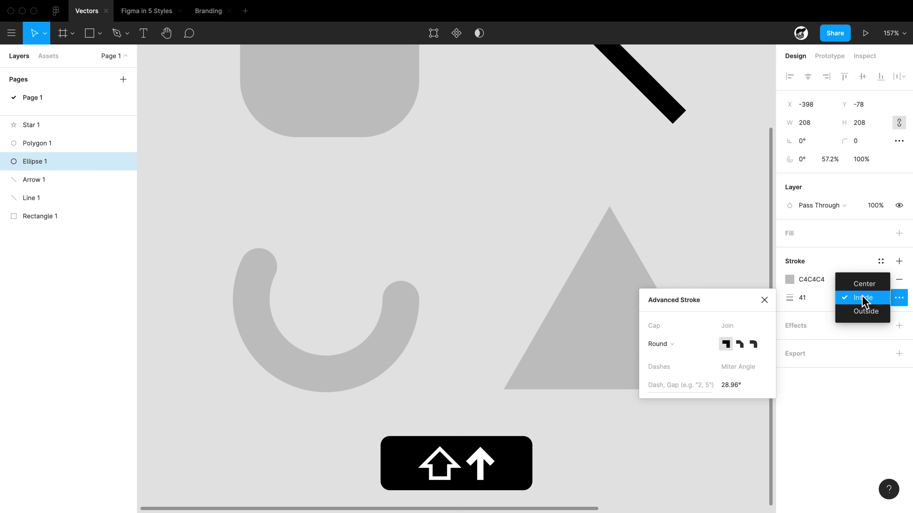
pyautogui.click(865, 311)
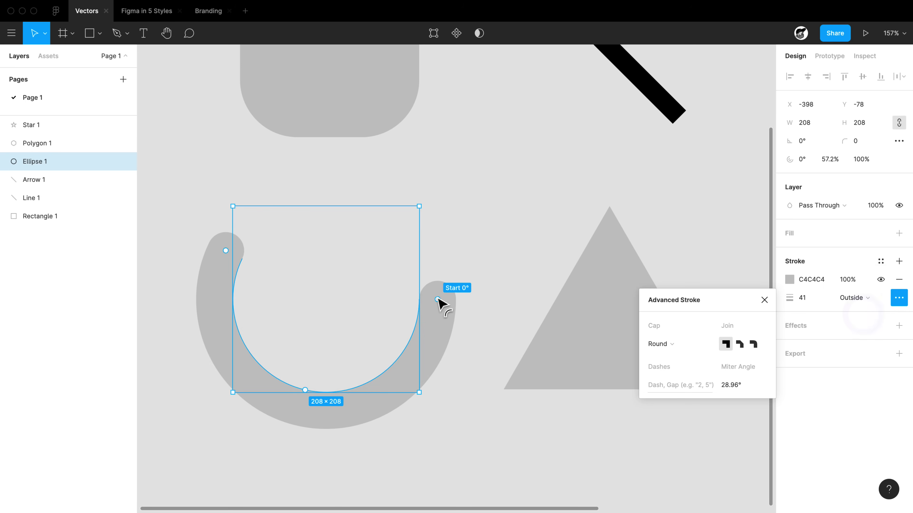
# Rotate the arc to start at 135° and shorten its sweep to about 53.23%
pyautogui.moveTo(437, 301); pyautogui.dragTo(288, 339)
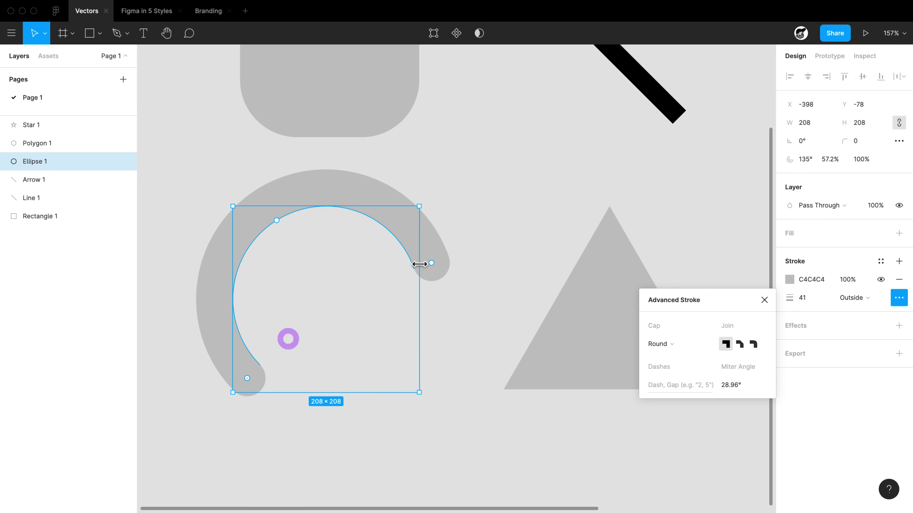
pyautogui.moveTo(431, 265); pyautogui.dragTo(406, 257)
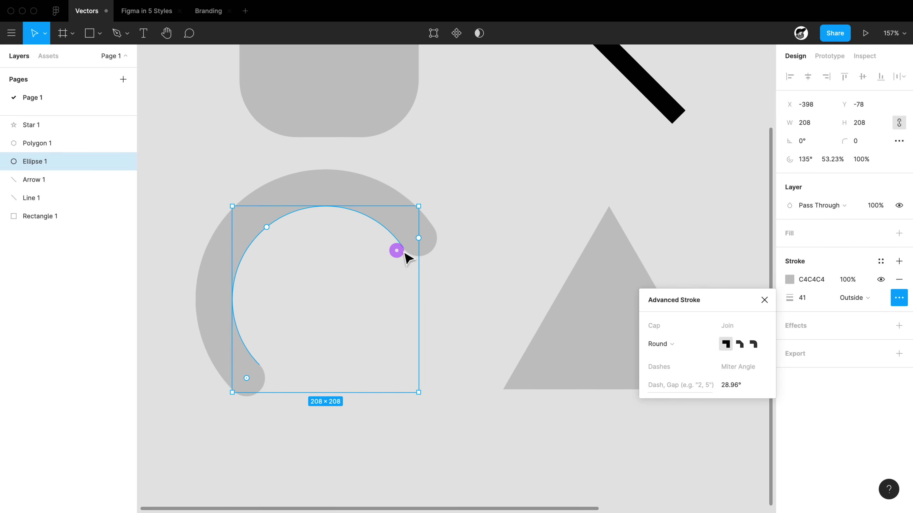
pyautogui.hscroll(10, 397, 249)
pyautogui.hscroll(-4, 359, 323)
pyautogui.click(333, 358)
pyautogui.hscroll(-3, 360, 362)
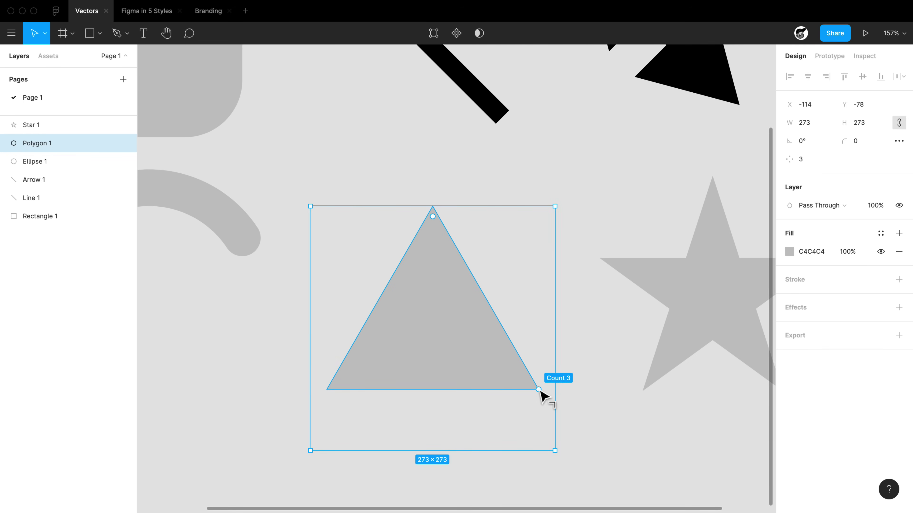
# Turn the triangle into a 12-sided polygon with corner radius 33
pyautogui.moveTo(539, 390); pyautogui.dragTo(514, 302)
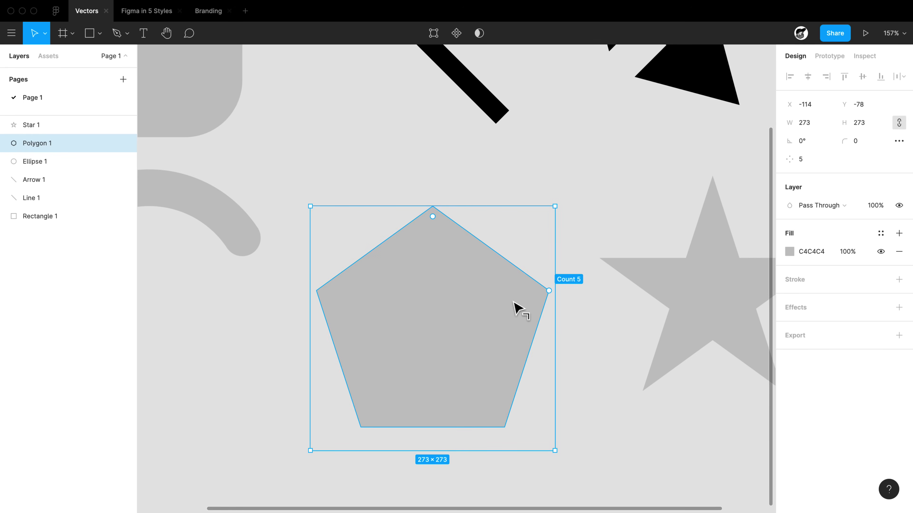
pyautogui.moveTo(433, 216); pyautogui.dragTo(433, 242)
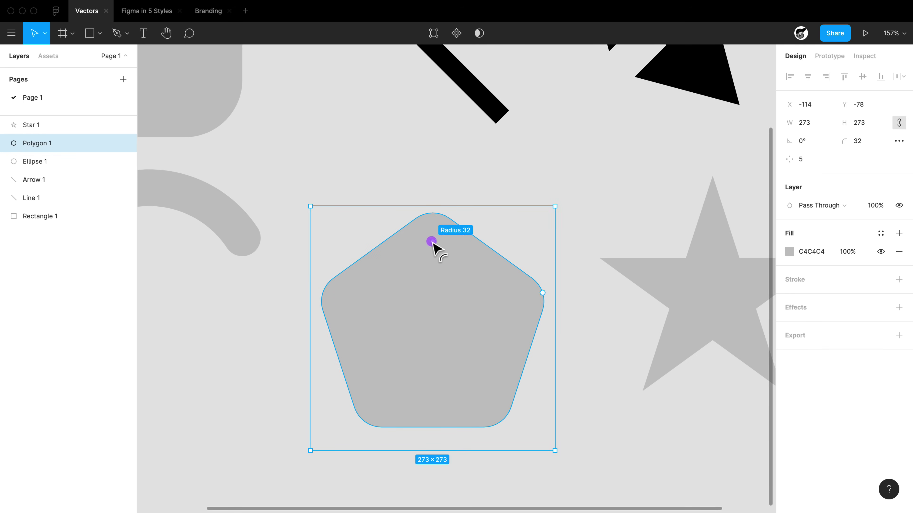
pyautogui.moveTo(844, 140); pyautogui.dragTo(793, 144)
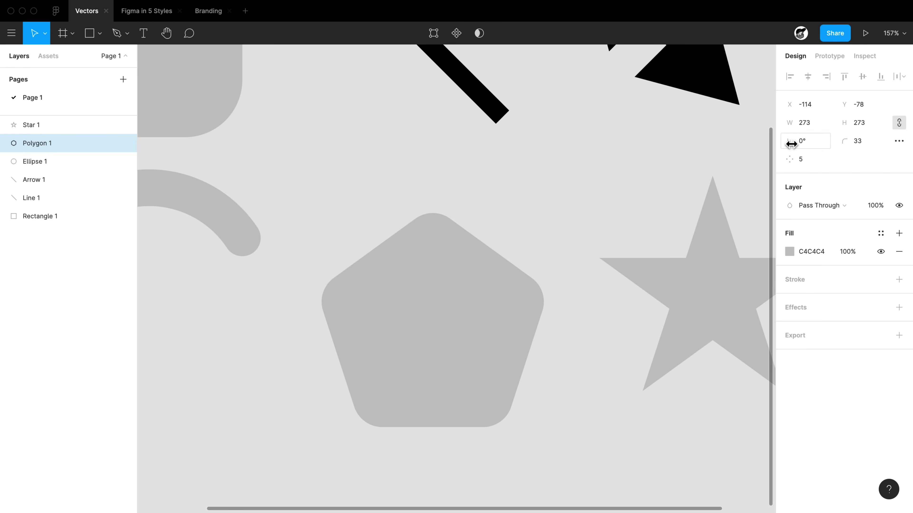
pyautogui.moveTo(790, 159); pyautogui.dragTo(872, 167)
pyautogui.hscroll(10, 491, 194)
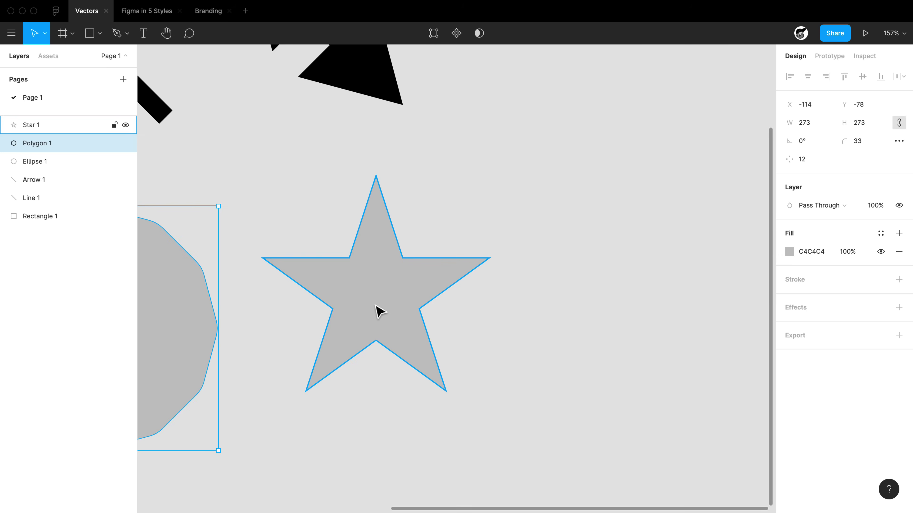
# Reshape the star to 7 points with a 75.7% inner ratio
pyautogui.click(374, 305)
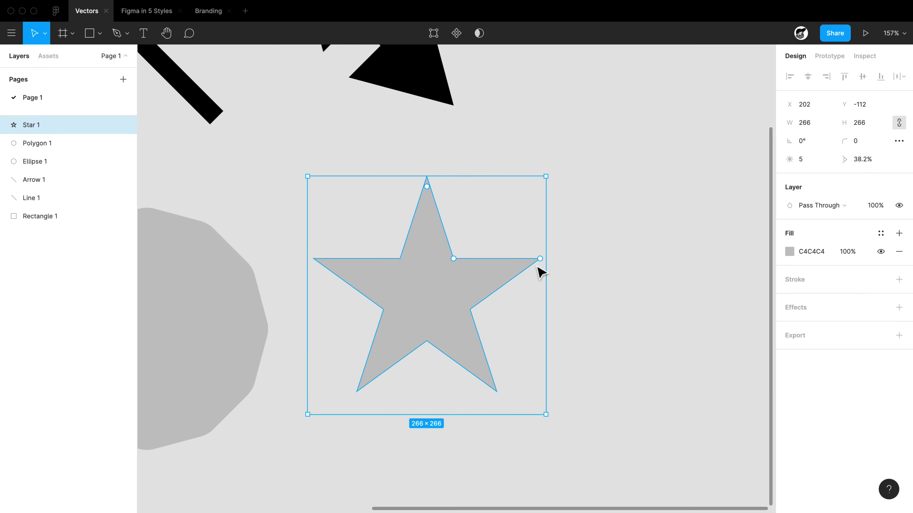
pyautogui.moveTo(541, 260); pyautogui.dragTo(518, 224)
pyautogui.moveTo(447, 255); pyautogui.dragTo(472, 218)
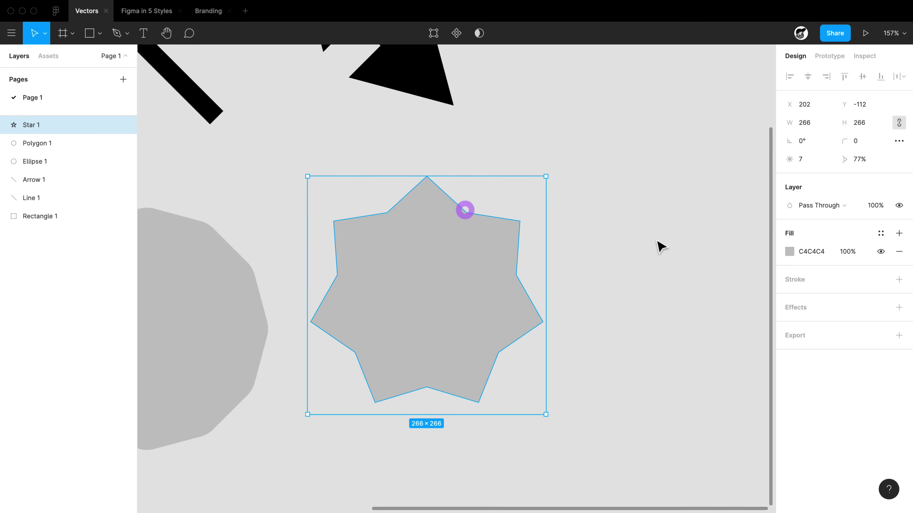
pyautogui.moveTo(844, 161)
pyautogui.mouseDown()
pyautogui.moveTo(877, 159)
pyautogui.moveTo(845, 165)
pyautogui.mouseUp()
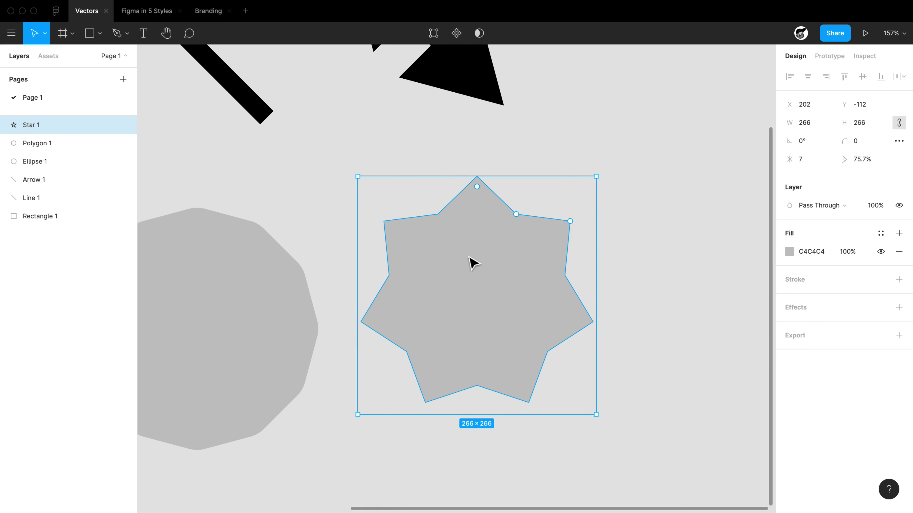
pyautogui.hscroll(-3, 468, 261)
pyautogui.scroll(-5, 361, 284)
pyautogui.scroll(-5, 361, 284)
pyautogui.hscroll(-3, 316, 235)
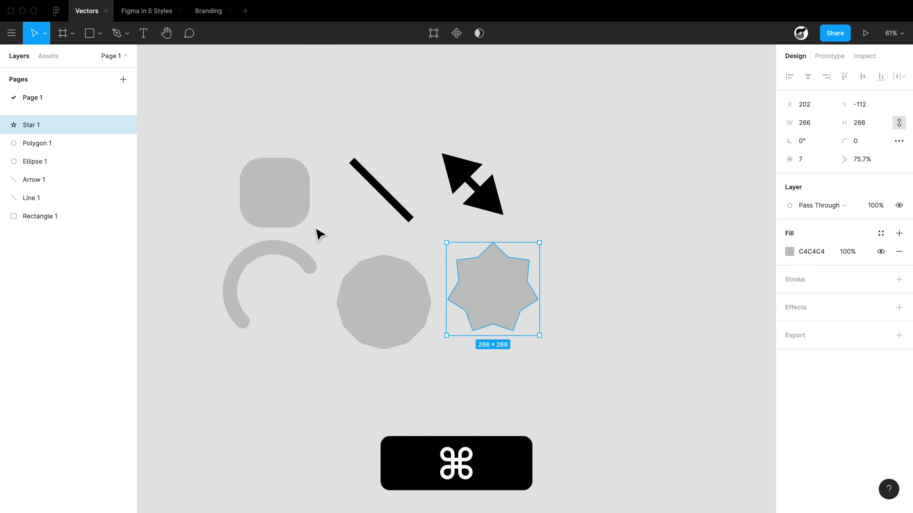
# Load the first five photos from the Images folder with Place Image
pyautogui.click(349, 223)
pyautogui.click(100, 34)
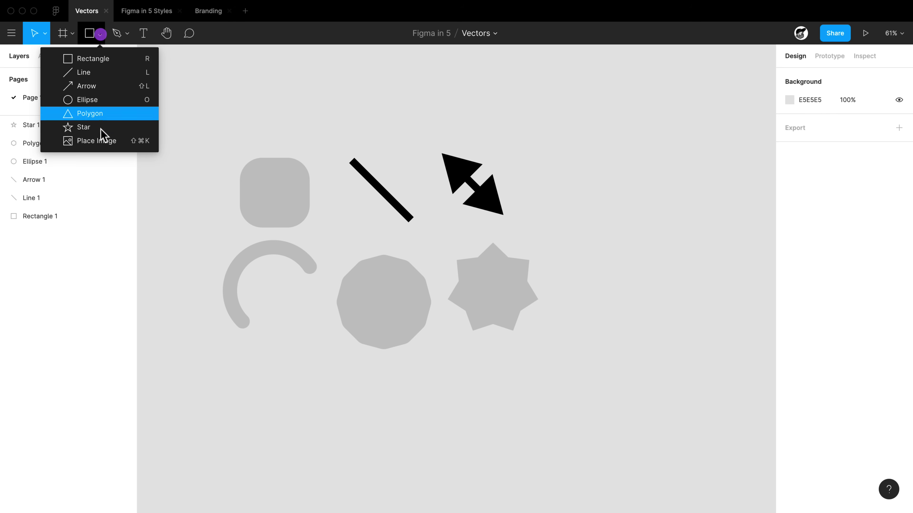
pyautogui.click(102, 142)
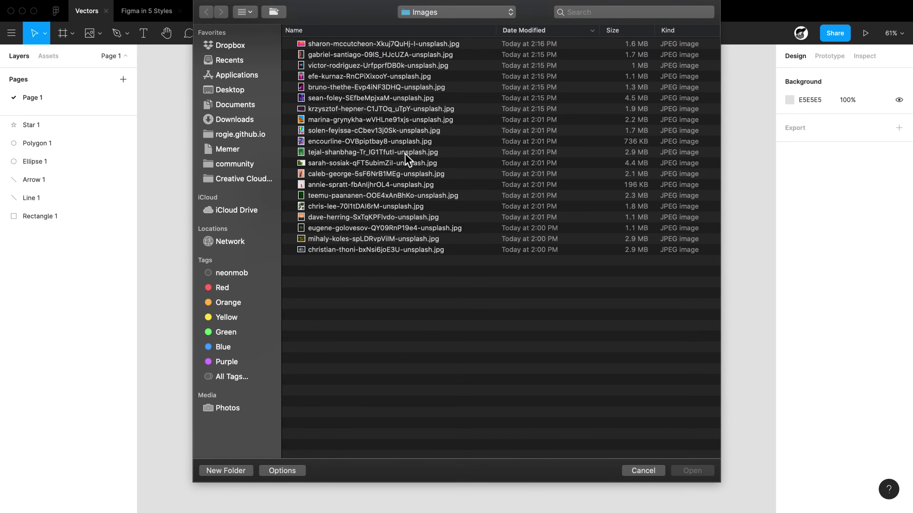
pyautogui.click(374, 44)
pyautogui.keyDown('shift'); pyautogui.click(352, 87); pyautogui.keyUp('shift')
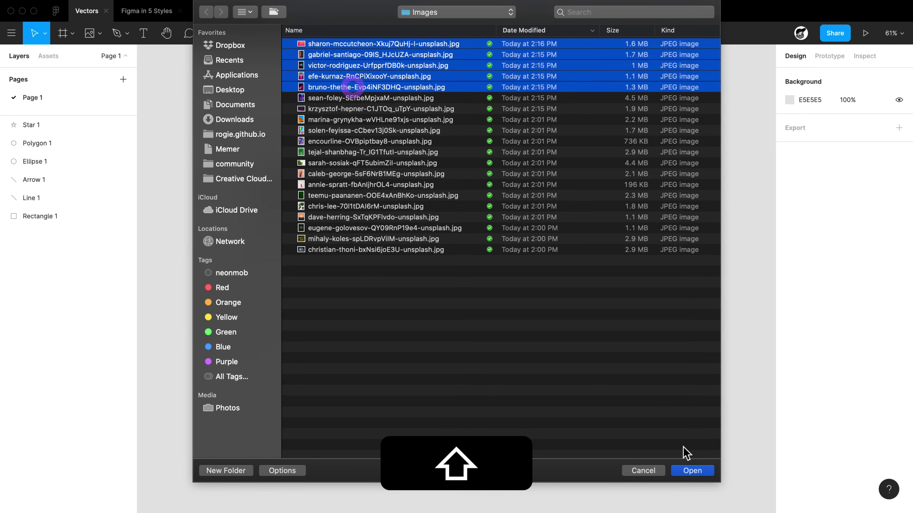
pyautogui.click(692, 471)
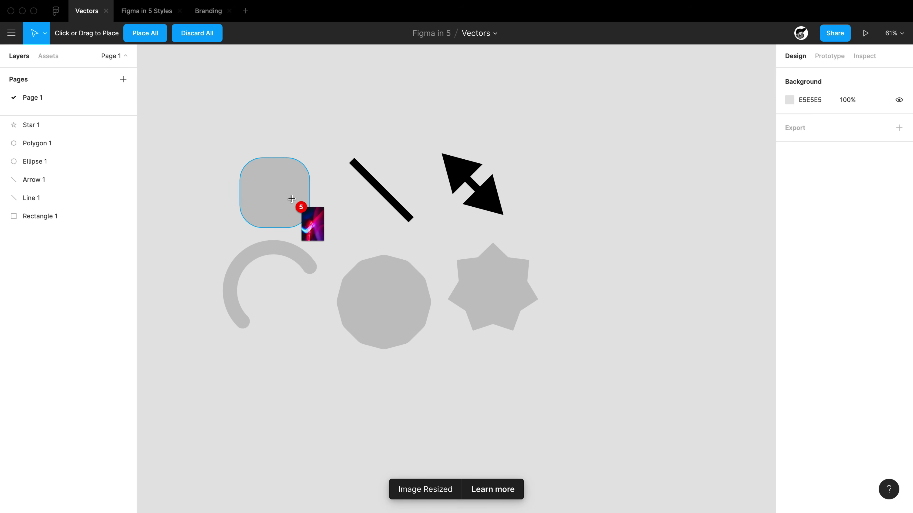
# Drop photos into the rounded rectangle, ellipse, polygon and star, leaving the rest unplaced
pyautogui.click(289, 204)
pyautogui.click(298, 258)
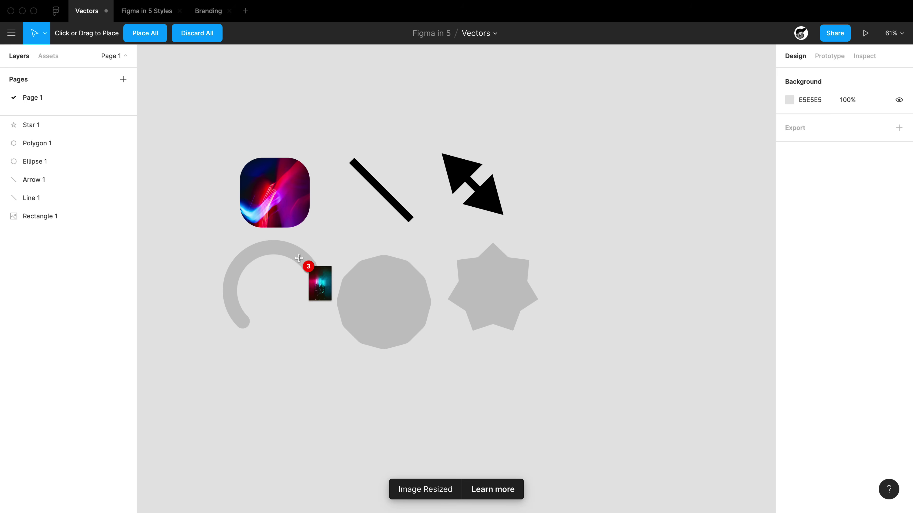
pyautogui.click(384, 302)
pyautogui.click(505, 287)
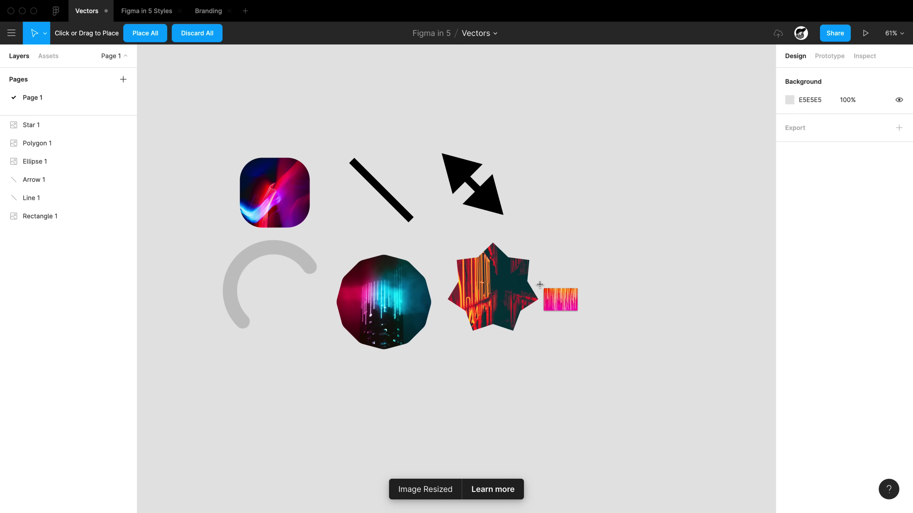
pyautogui.press('Escape')
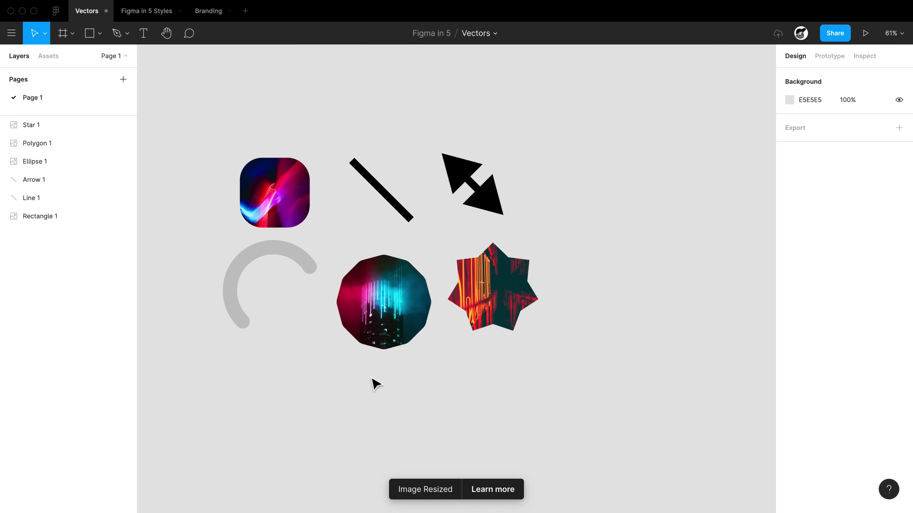
pyautogui.click(409, 329)
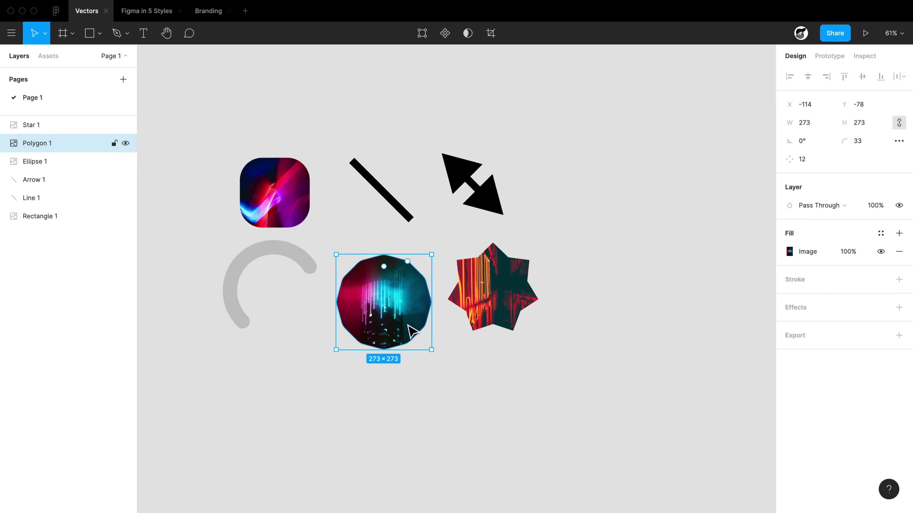
pyautogui.click(534, 311)
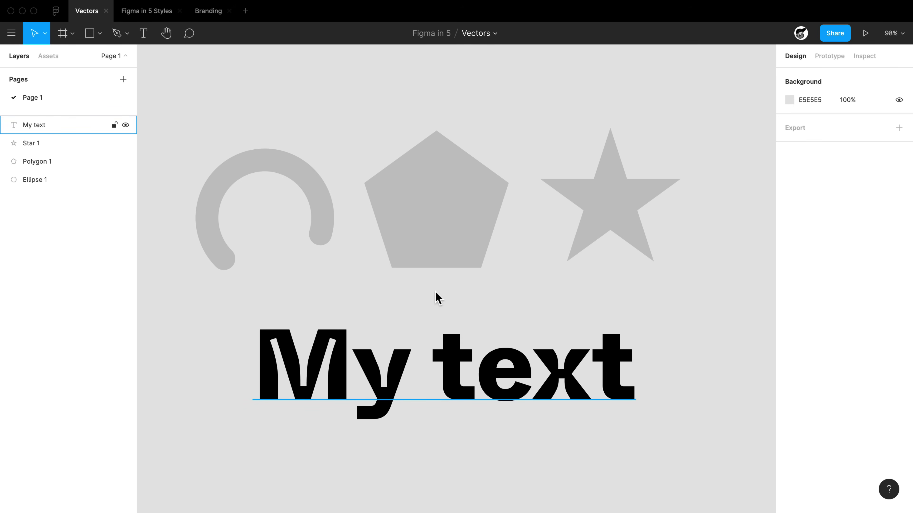
# Round the pentagon's corners to radius 28 and flatten it into an editable vector path
pyautogui.click(439, 251)
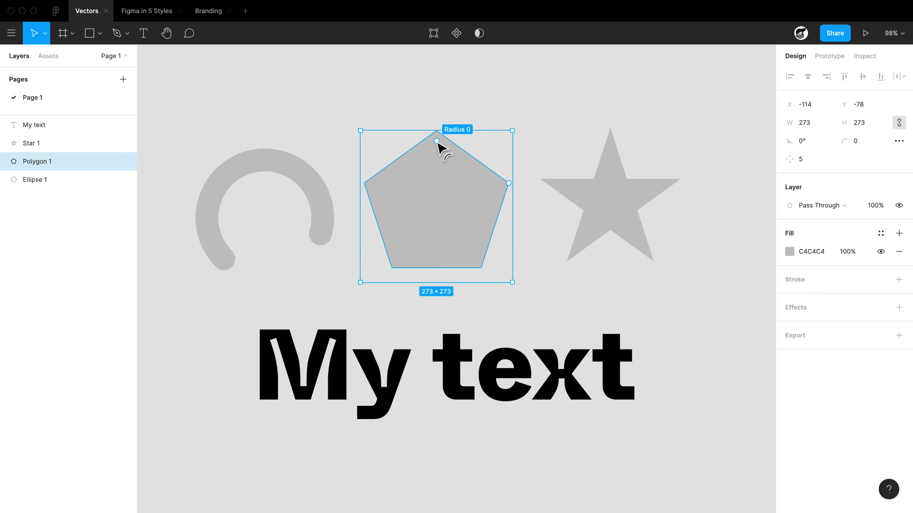
pyautogui.moveTo(437, 143)
pyautogui.mouseDown()
pyautogui.moveTo(461, 160)
pyautogui.moveTo(454, 150)
pyautogui.mouseUp()
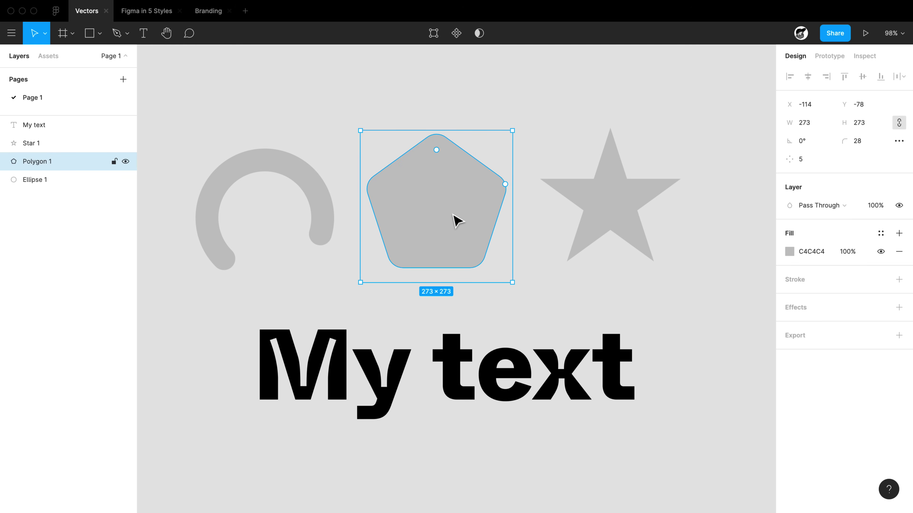
pyautogui.press('super+e')
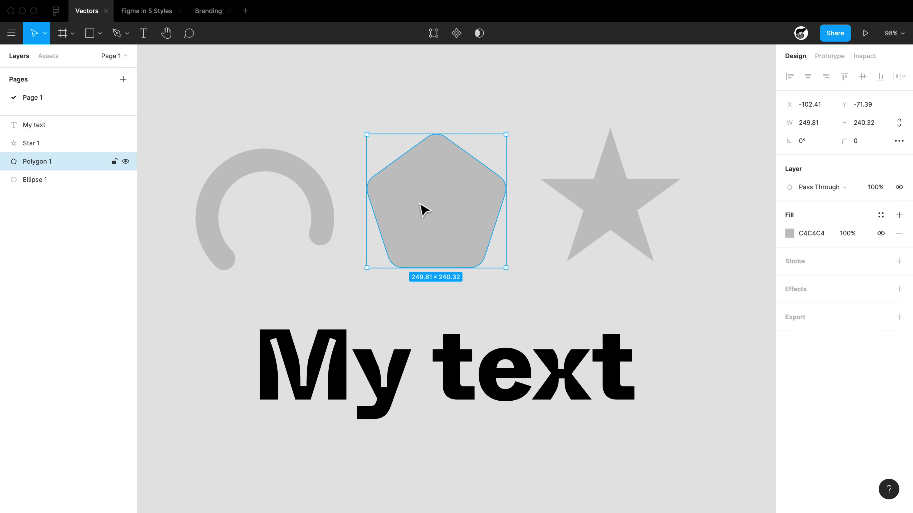
pyautogui.doubleClick(424, 210)
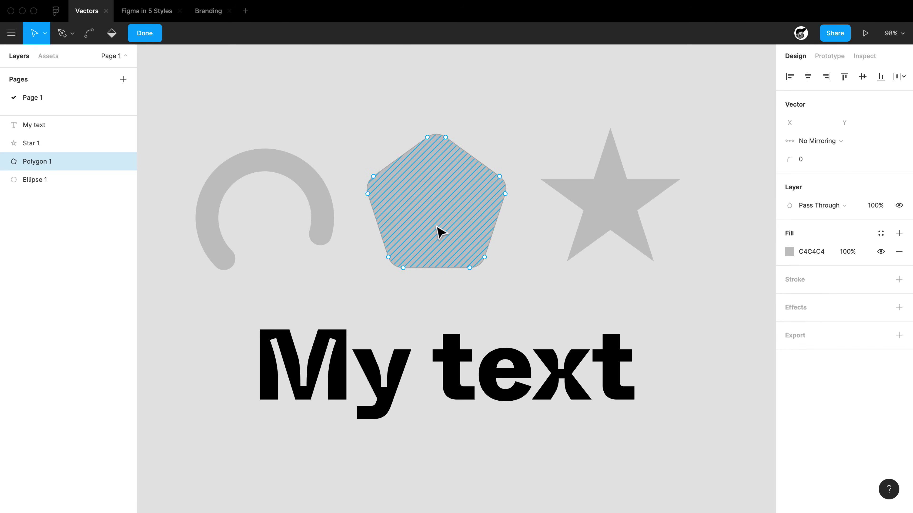
pyautogui.click(445, 137)
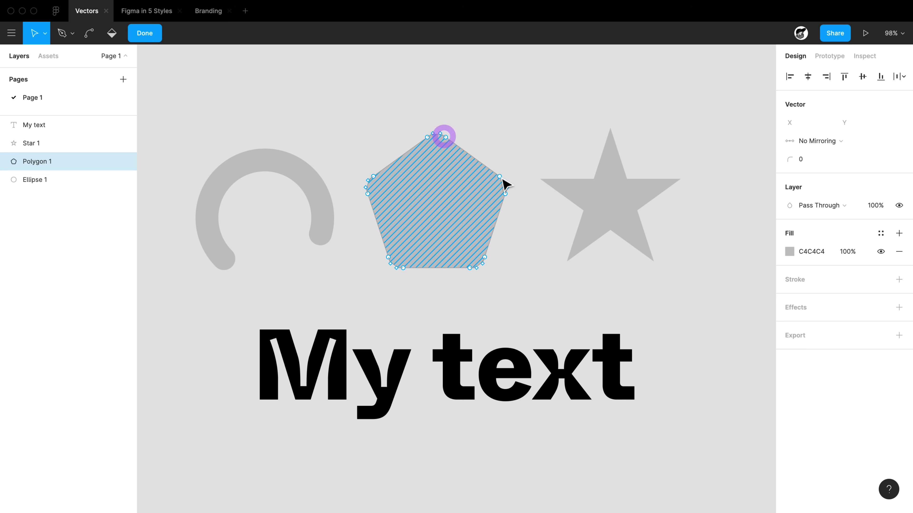
pyautogui.click(536, 228)
pyautogui.click(463, 217)
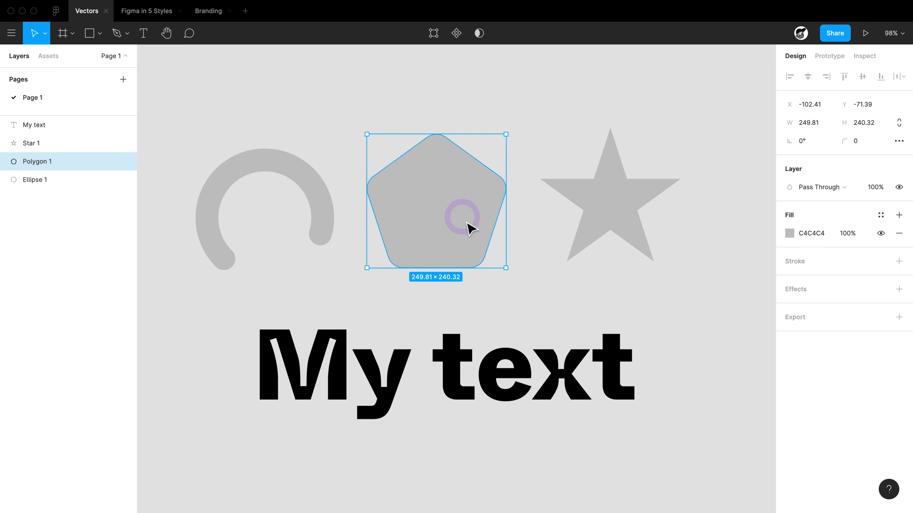
pyautogui.scroll(3, 454, 210)
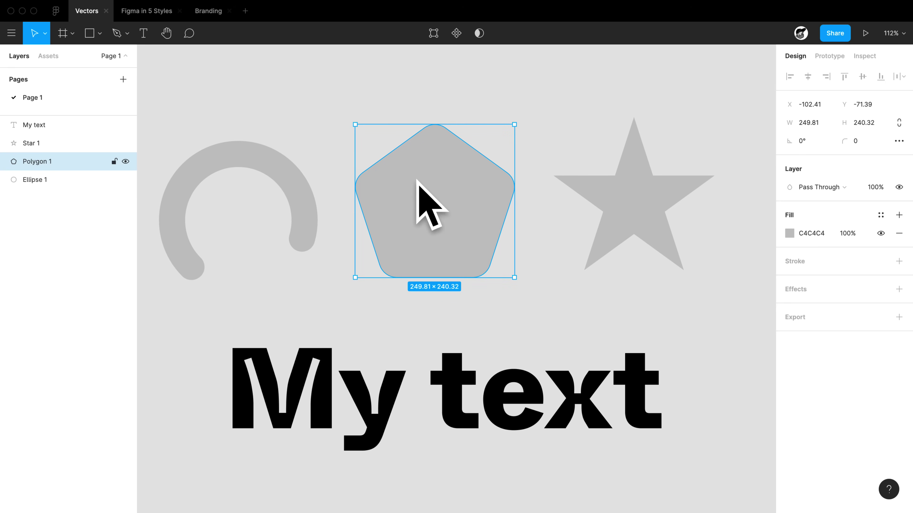
# Select the star and flatten it into a vector path
pyautogui.click(615, 200)
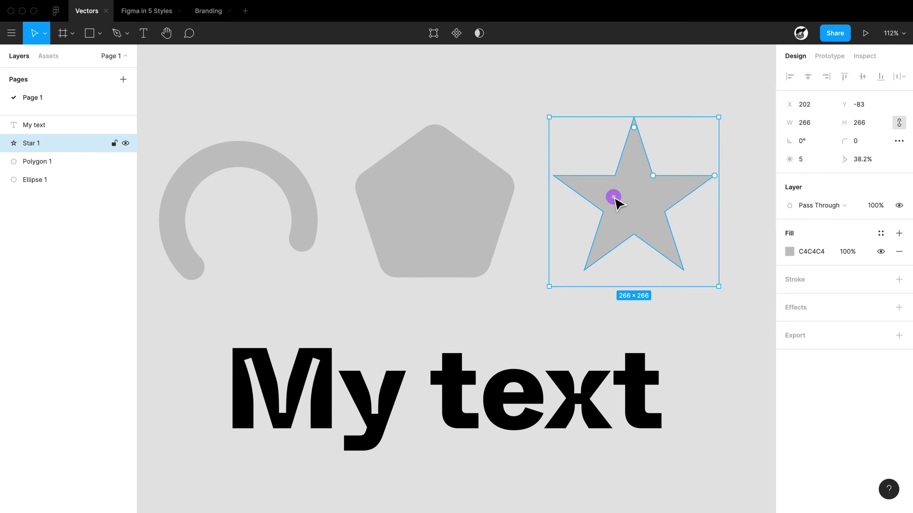
pyautogui.hscroll(2, 615, 201)
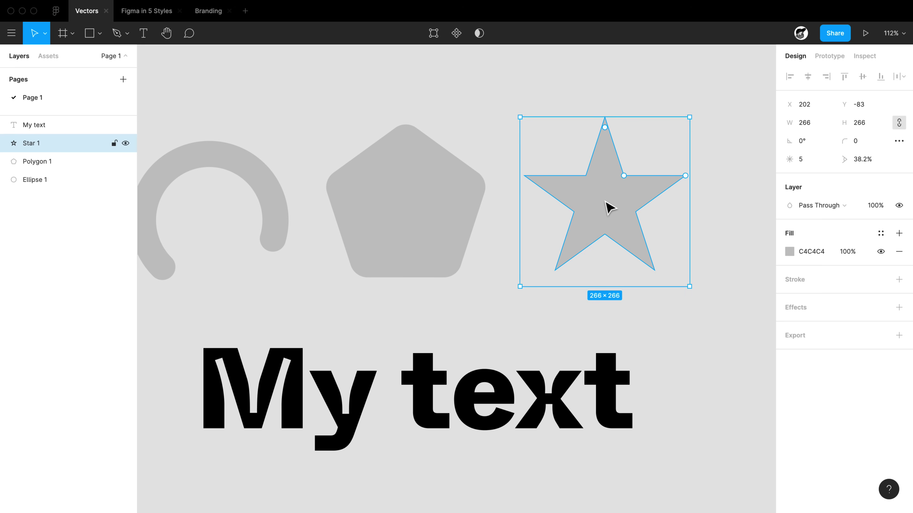
pyautogui.hscroll(2, 606, 208)
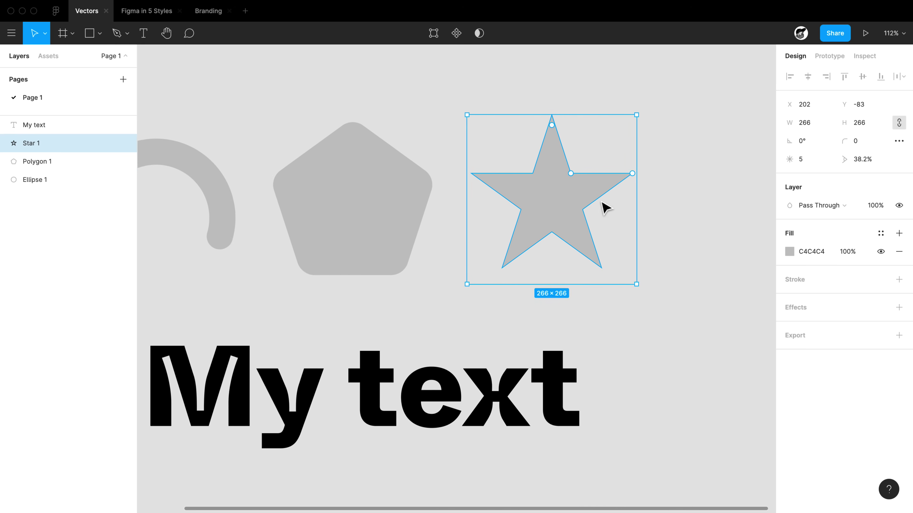
pyautogui.hscroll(-2, 604, 205)
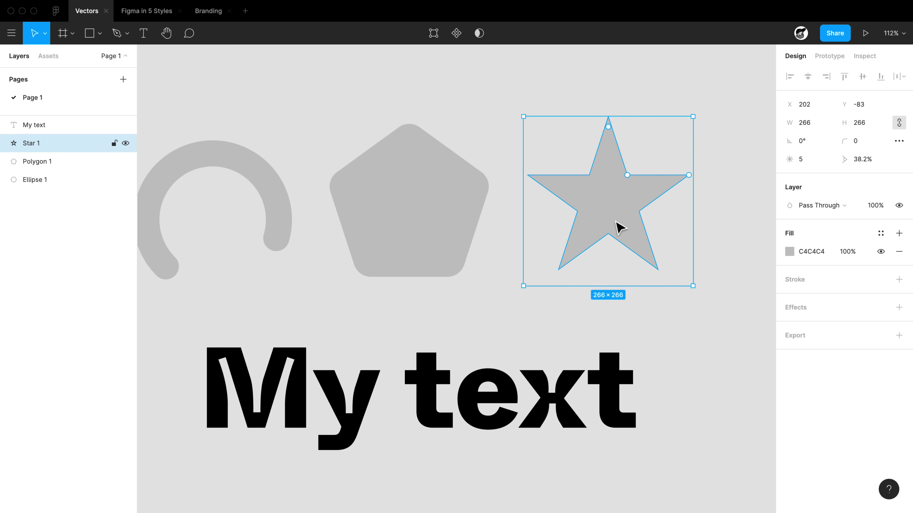
pyautogui.press('super+e')
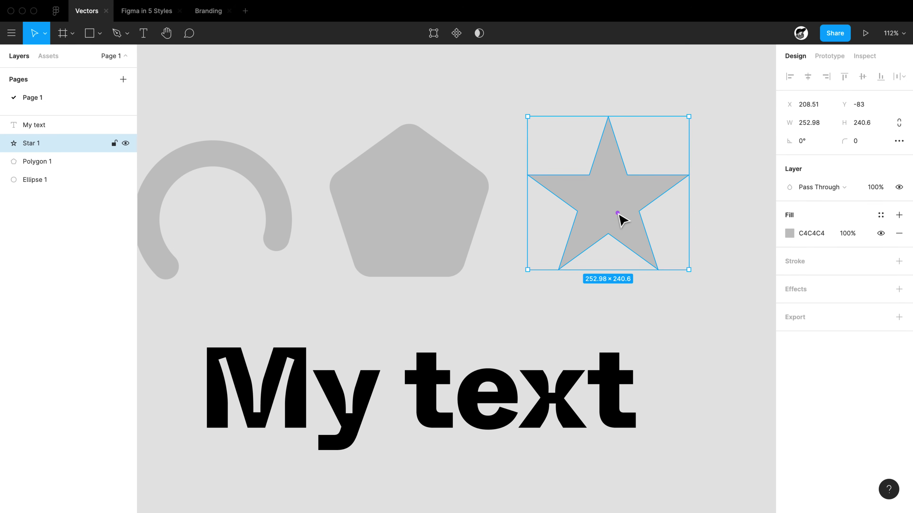
# Pull the star's two upper inner points outward and drag its top point to the centre
pyautogui.doubleClick(617, 212)
pyautogui.moveTo(589, 176); pyautogui.dragTo(577, 157)
pyautogui.moveTo(626, 175); pyautogui.dragTo(643, 148)
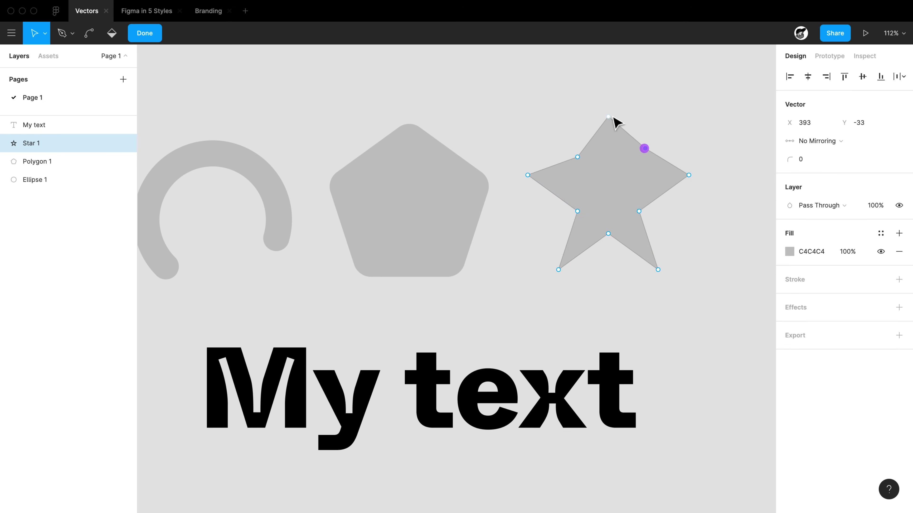
pyautogui.moveTo(609, 117); pyautogui.dragTo(611, 175)
pyautogui.press('Escape')
pyautogui.click(690, 229)
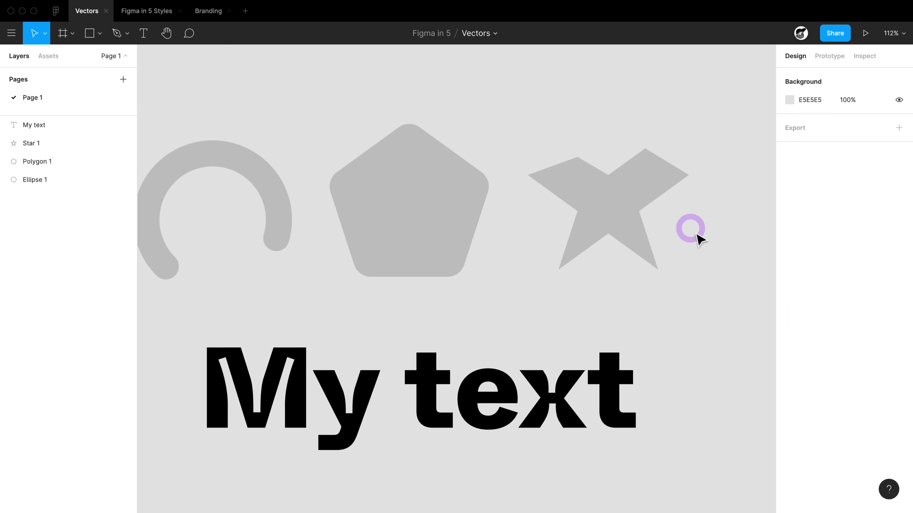
pyautogui.scroll(-2, 699, 239)
pyautogui.click(477, 374)
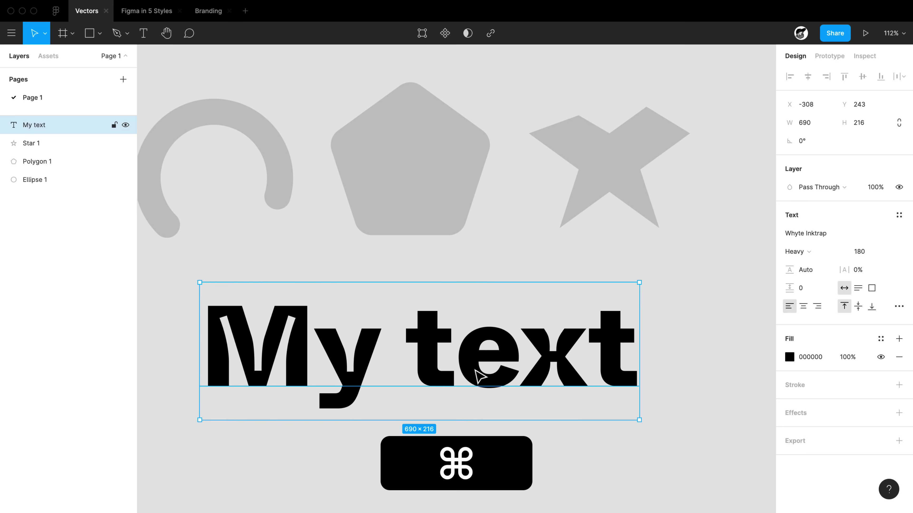
# Flatten My text into a vector and drag the M's top-left corner up and left
pyautogui.press('super+e')
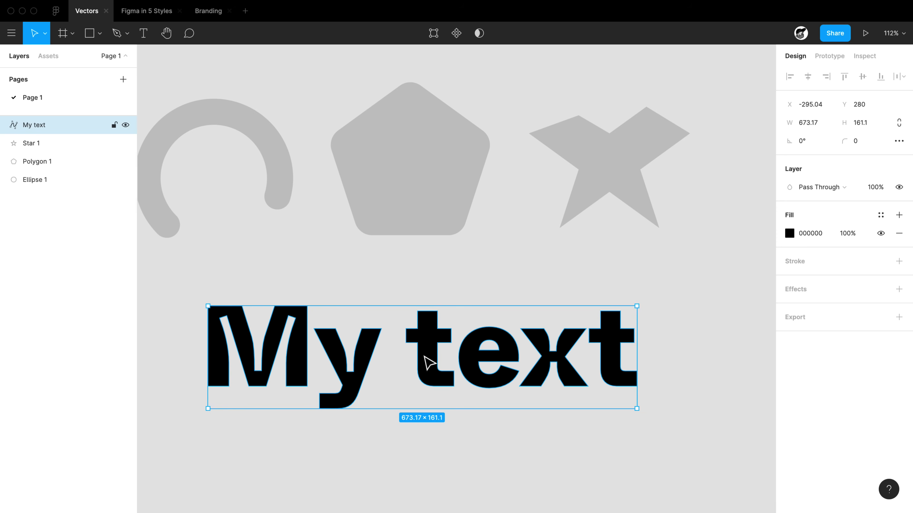
pyautogui.scroll(-2, 424, 356)
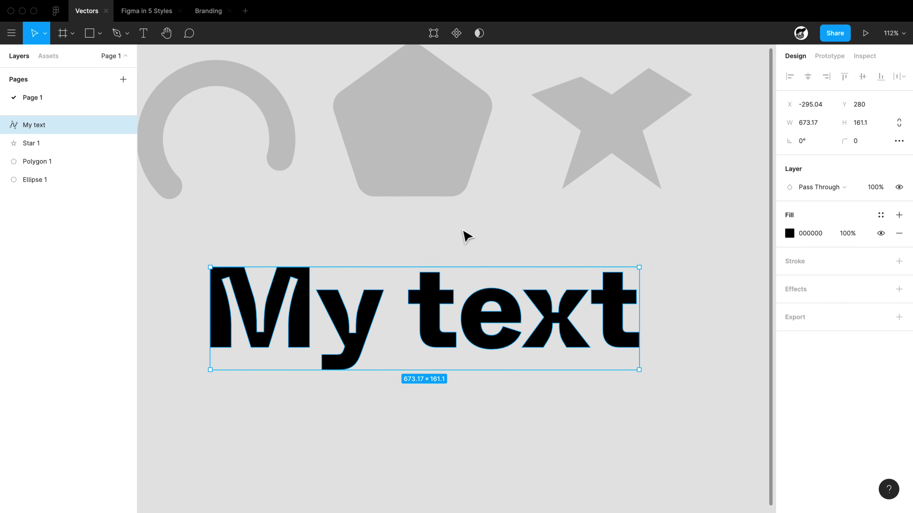
pyautogui.press('Return')
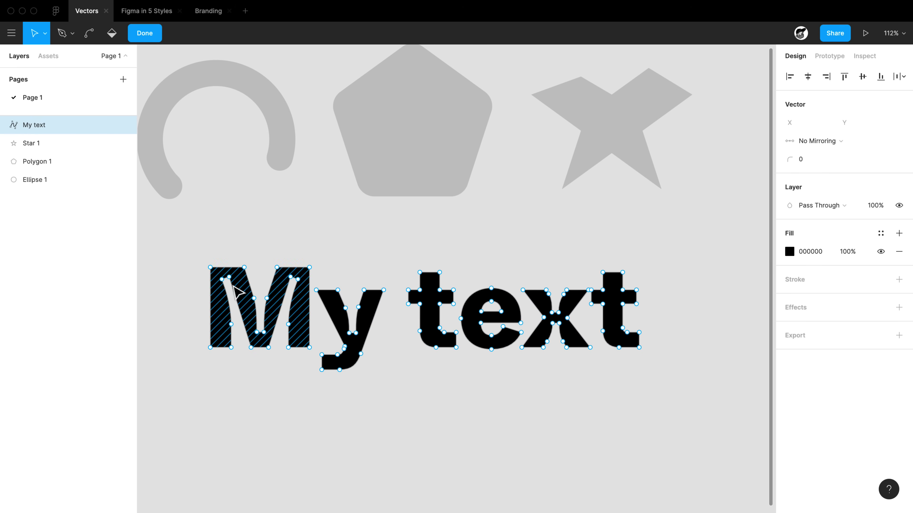
pyautogui.moveTo(210, 267); pyautogui.dragTo(195, 261)
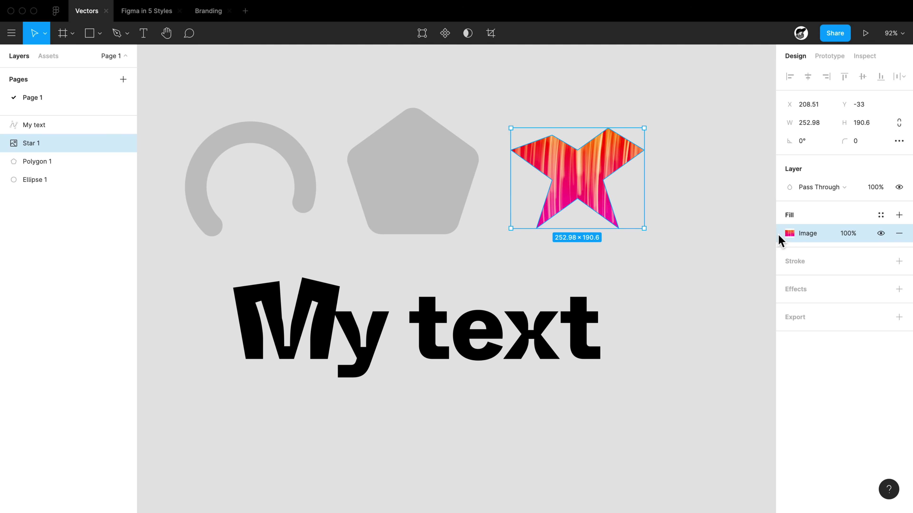
# Copy the star's image fill and paste it onto the My text vector
pyautogui.press('super+c')
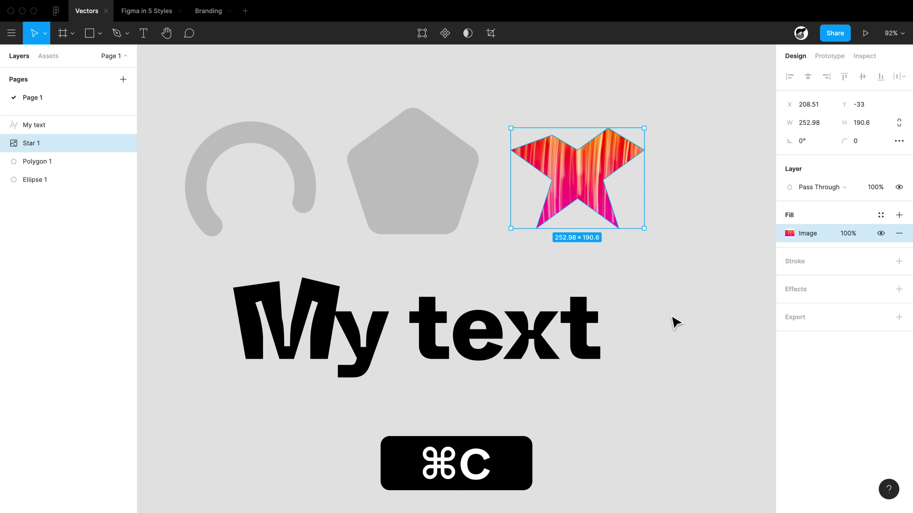
pyautogui.keyDown('super'); pyautogui.click(589, 344); pyautogui.keyUp('super')
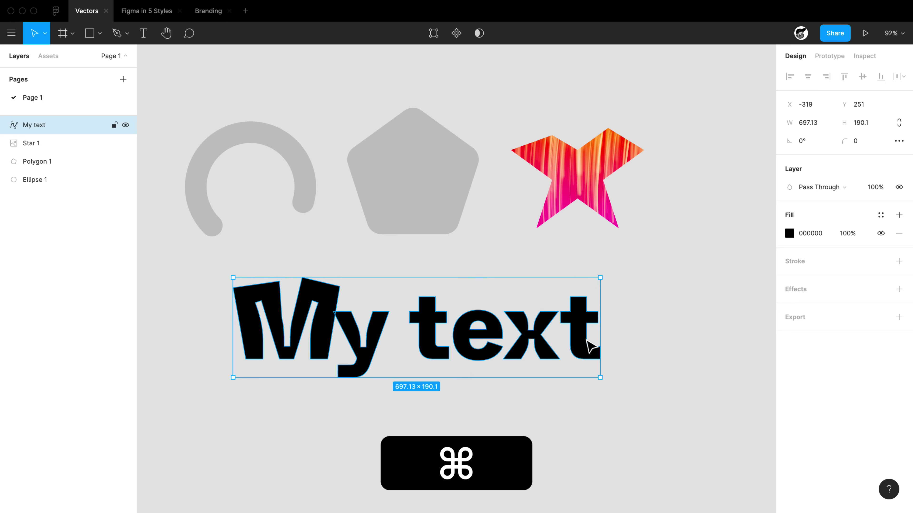
pyautogui.press('super+v')
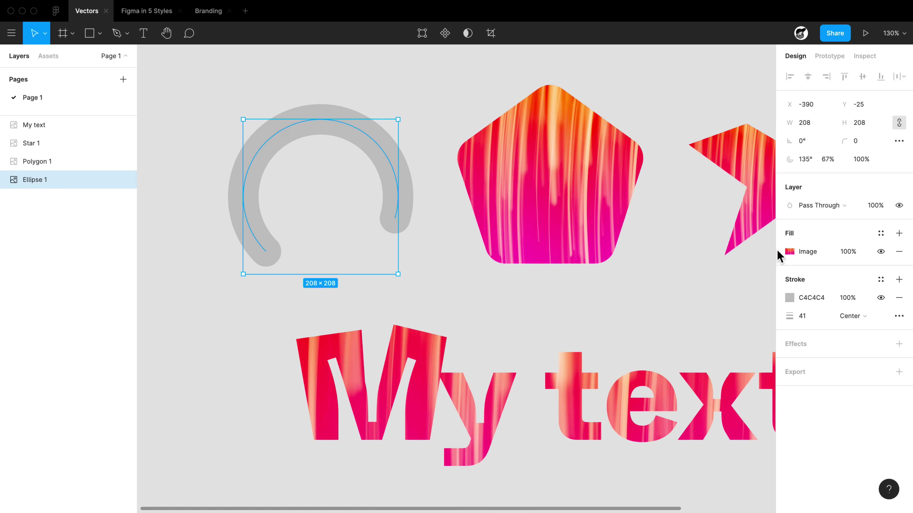
# Delete the ring's pasted image fill and paste the image into its stroke instead
pyautogui.click(780, 253)
pyautogui.press('BackSpace')
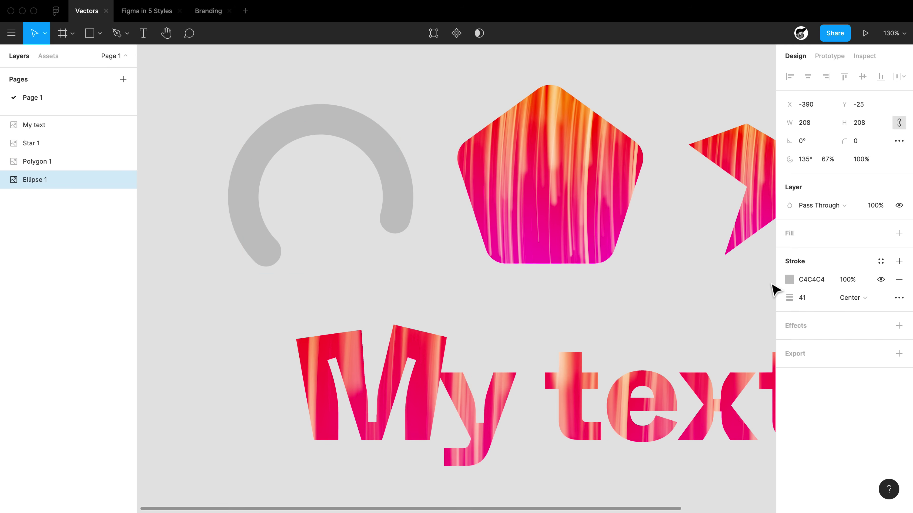
pyautogui.click(779, 280)
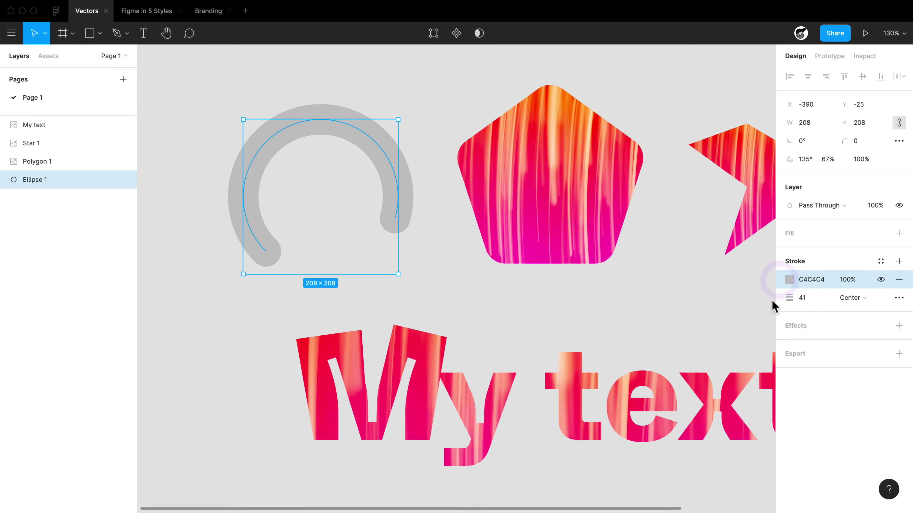
pyautogui.press('super')
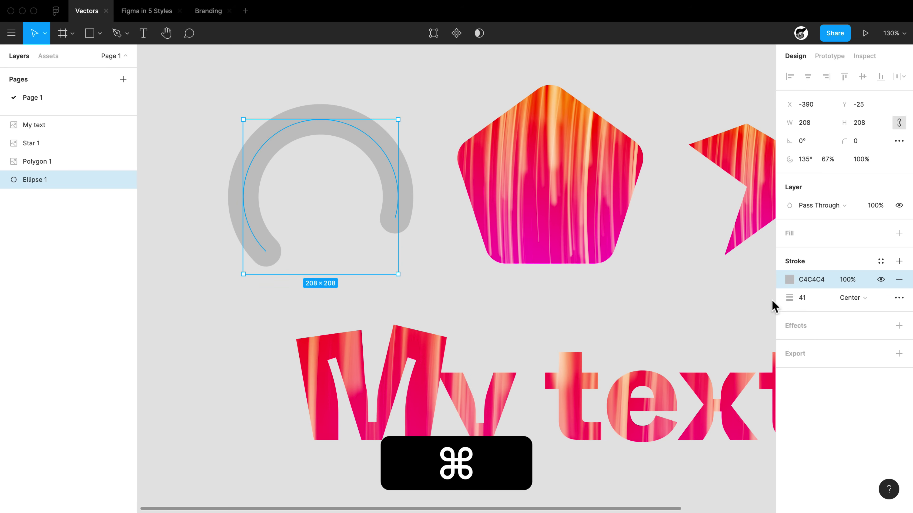
pyautogui.press('super+v')
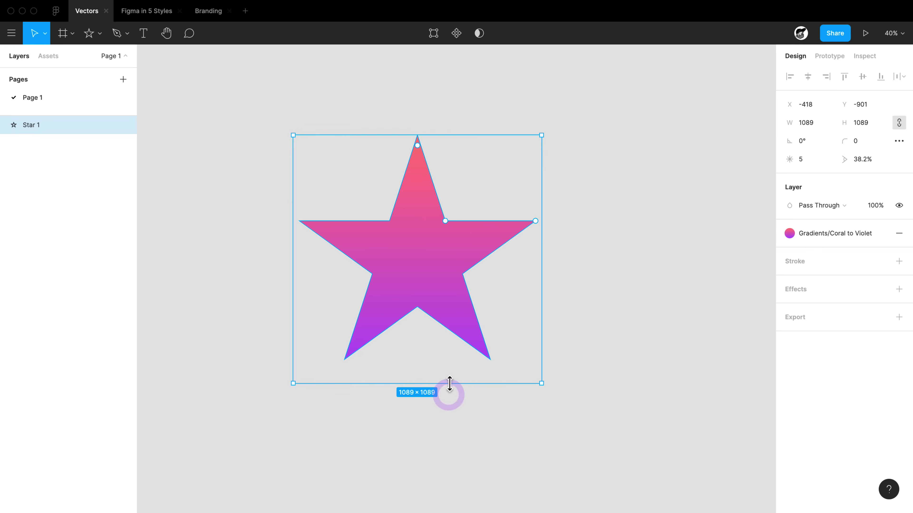
# Shrink the star proportionally to 531×531, then grow it evenly around its centre
pyautogui.moveTo(450, 383); pyautogui.dragTo(447, 352)
pyautogui.moveTo(541, 351); pyautogui.dragTo(356, 280)
pyautogui.press('super+z')
pyautogui.press('super+z')
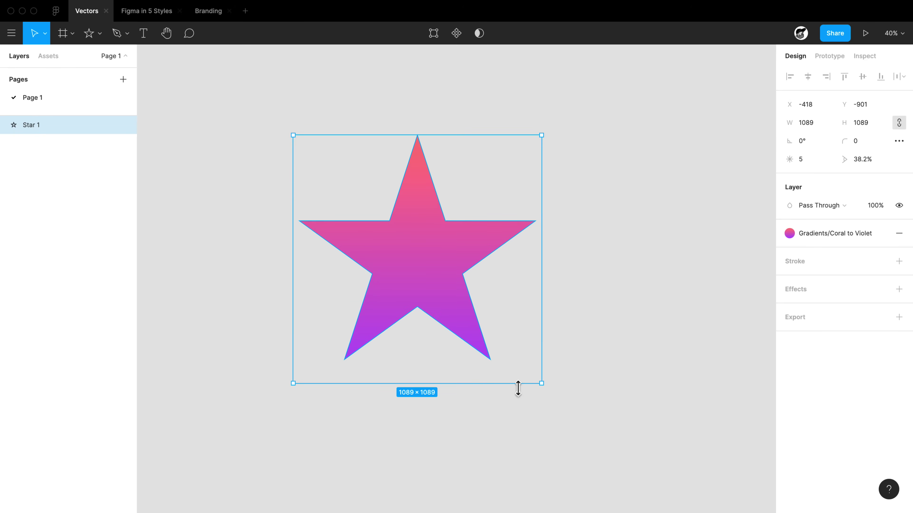
pyautogui.moveTo(538, 383); pyautogui.dragTo(522, 373)
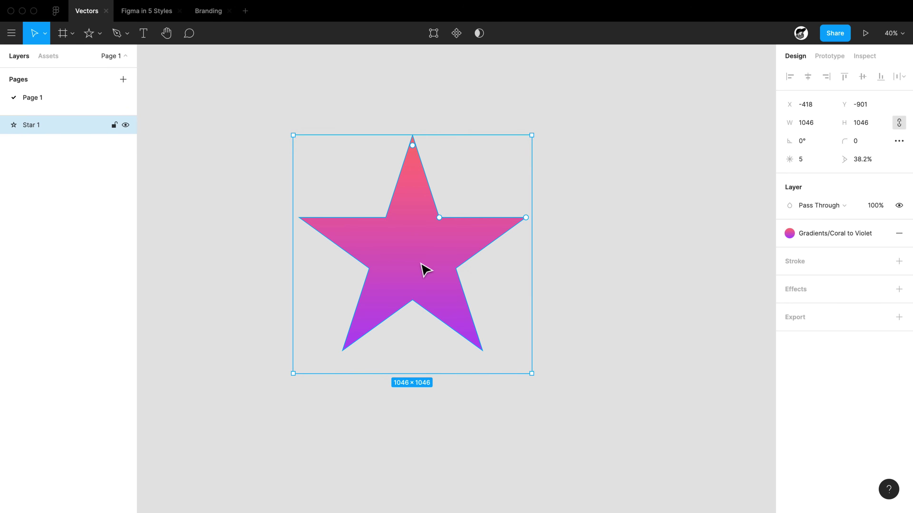
pyautogui.press('alt+super')
pyautogui.press('shift')
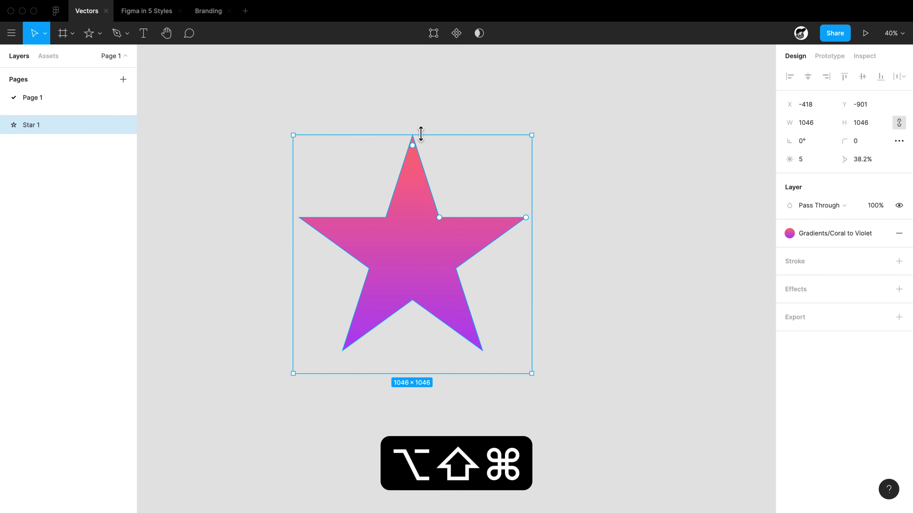
pyautogui.moveTo(420, 131); pyautogui.dragTo(431, 105)
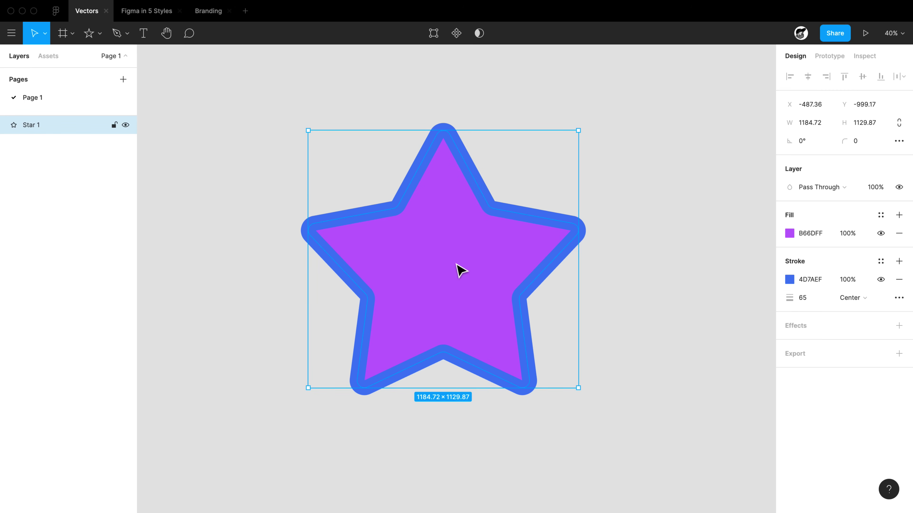
# Lighten the star's fill to D48BF5 and lighten its blue outline colour
pyautogui.click(816, 241)
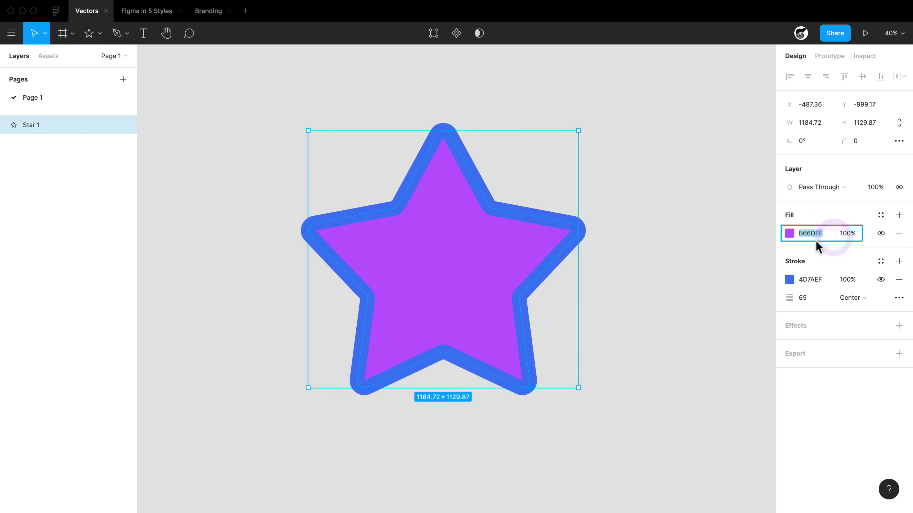
pyautogui.hotkey('shift', 'Down')
pyautogui.hotkey('shift', 'Down')
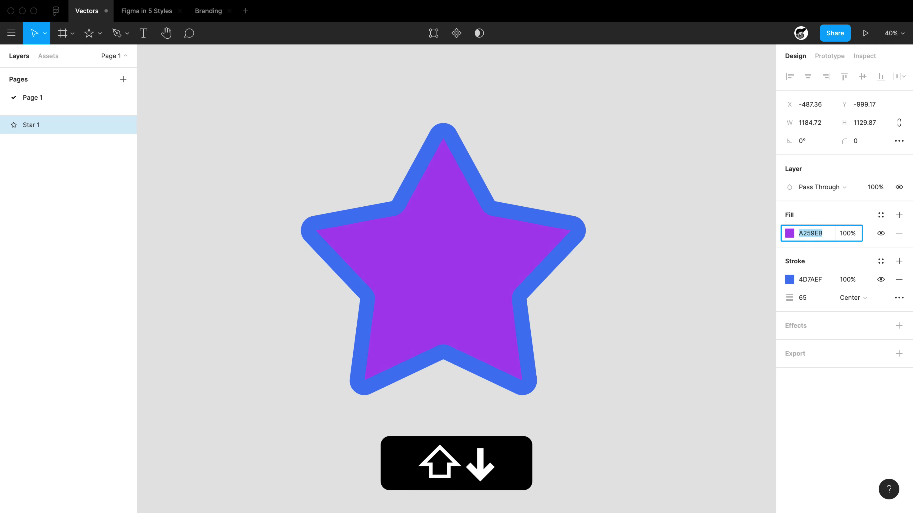
pyautogui.hotkey('shift', 'Up')
pyautogui.hotkey('shift', 'Up')
pyautogui.hotkey('shift', 'Up')
pyautogui.hotkey('shift', 'Up')
pyautogui.hotkey('shift', 'Up')
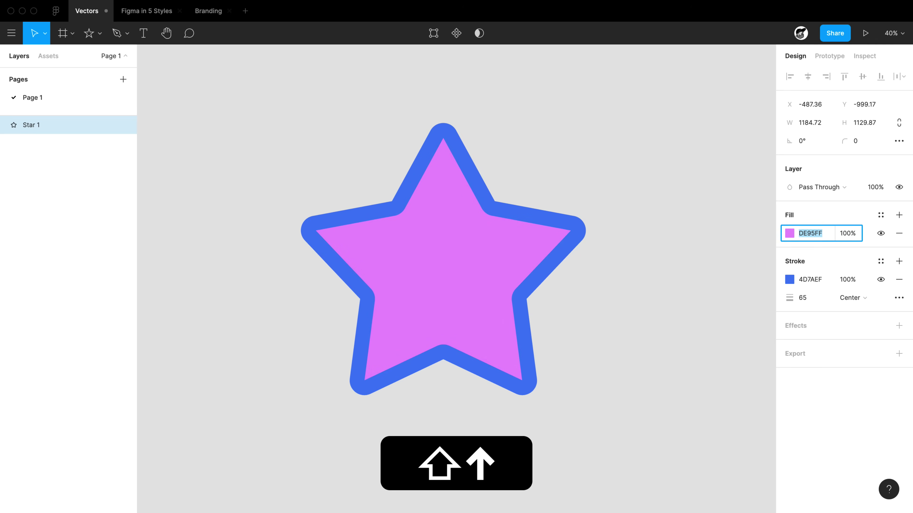
pyautogui.hotkey('shift', 'Down')
pyautogui.click(810, 279)
pyautogui.hotkey('shift', 'Up')
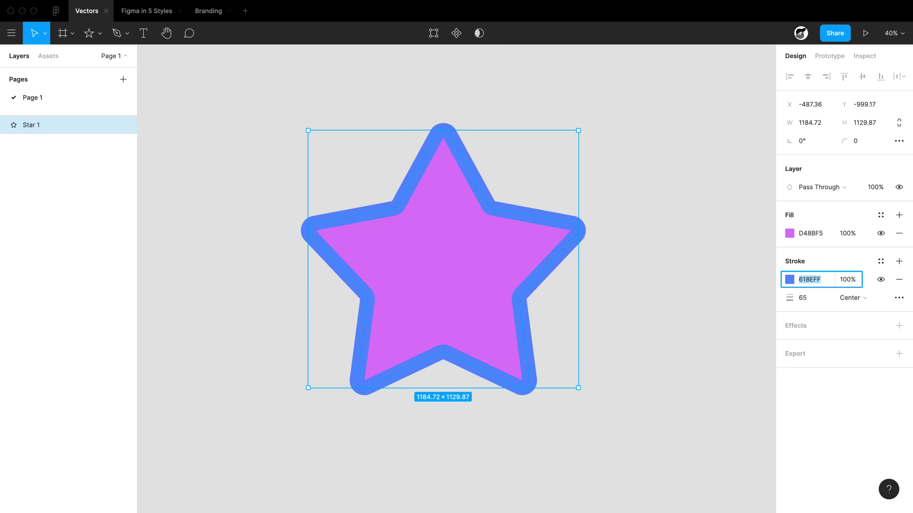
# Layer a linear gradient fill over the star in Overlay blend mode
pyautogui.click(898, 215)
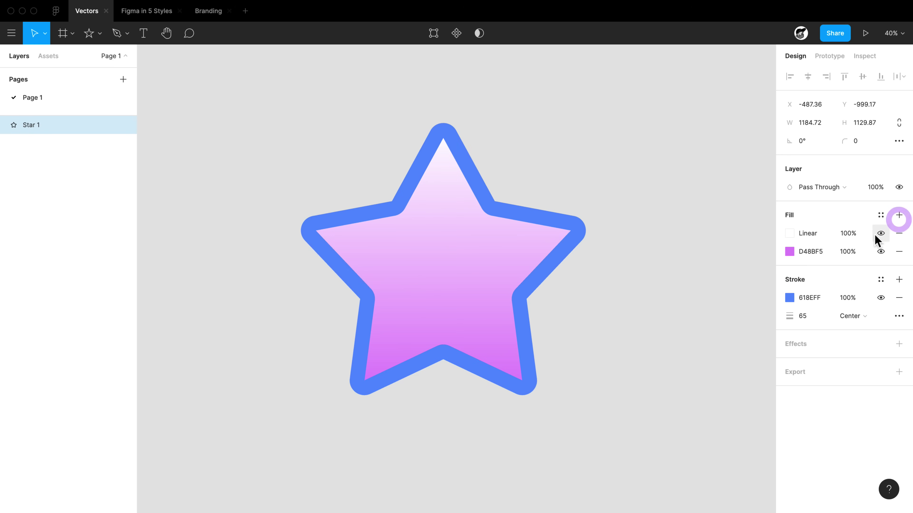
pyautogui.click(789, 234)
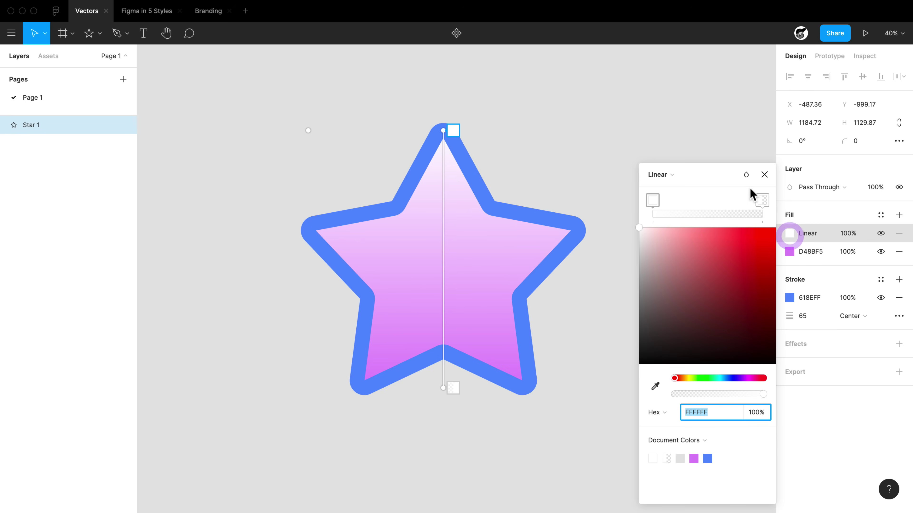
pyautogui.click(747, 175)
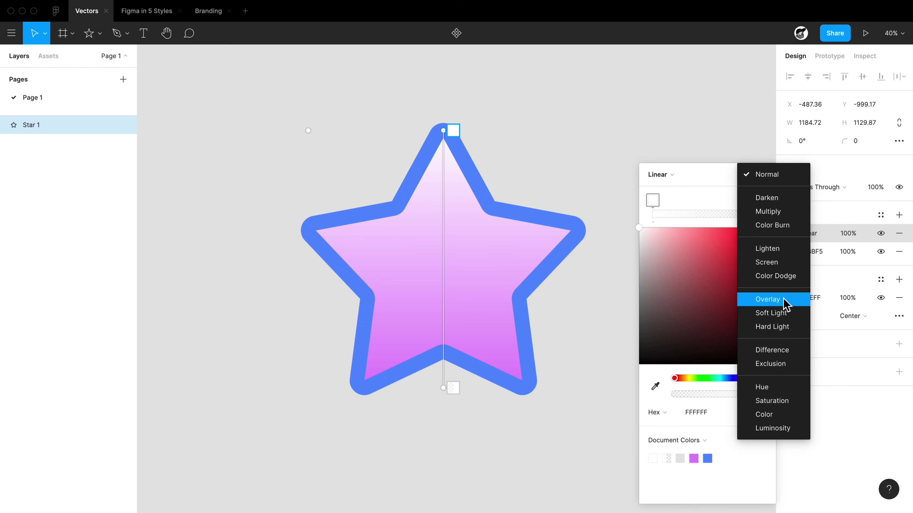
pyautogui.click(767, 300)
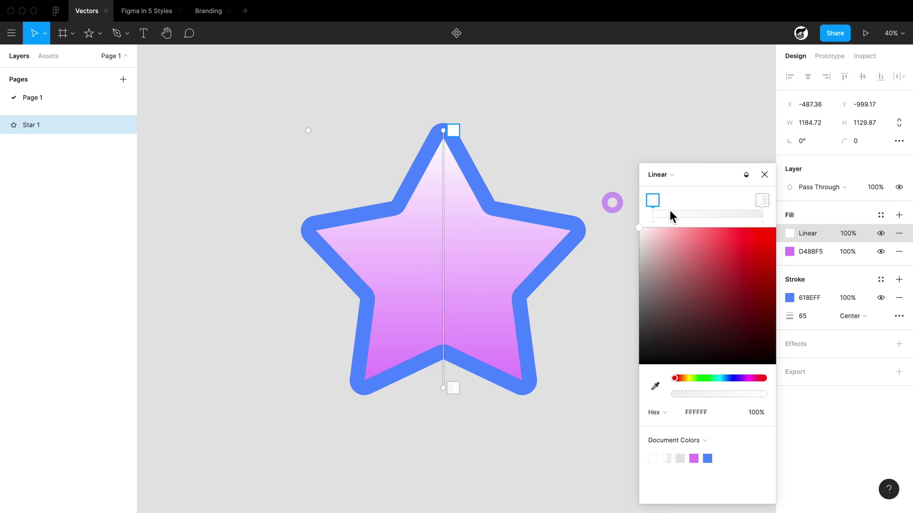
# Fine-tune the pink base fill colour to around DE95E1
pyautogui.click(803, 253)
pyautogui.hotkey('shift', 'Up')
pyautogui.hotkey('shift', 'Down')
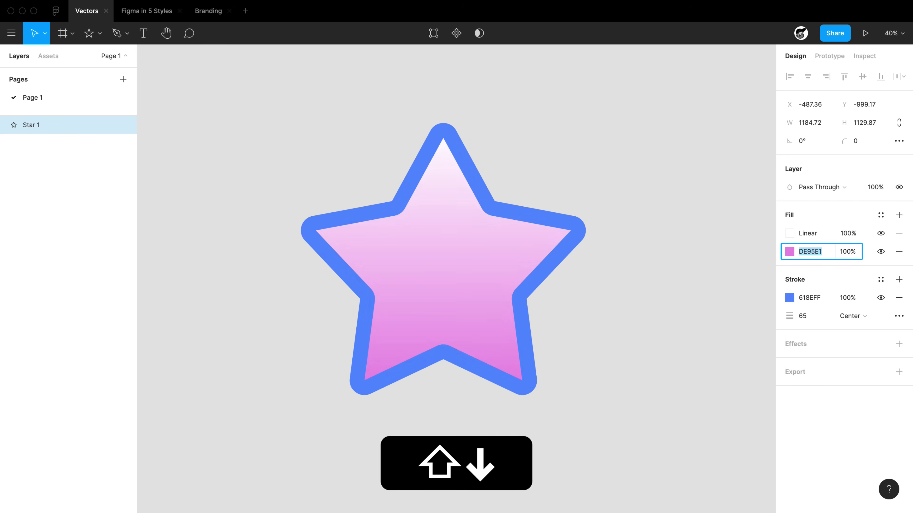
pyautogui.hotkey('shift', 'Down')
pyautogui.hotkey('shift', 'Down')
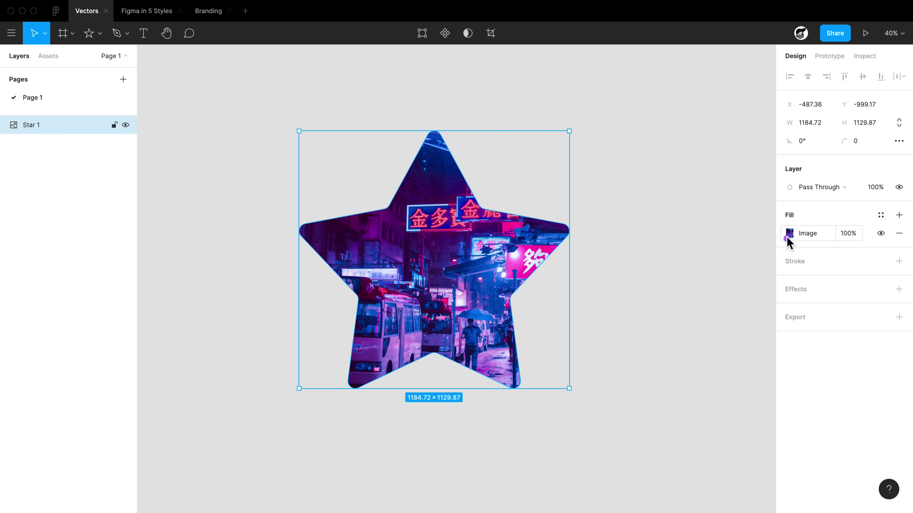
# Try the star's photo fill in Fit, Crop and Tile modes, lowering the tile scale
pyautogui.click(788, 235)
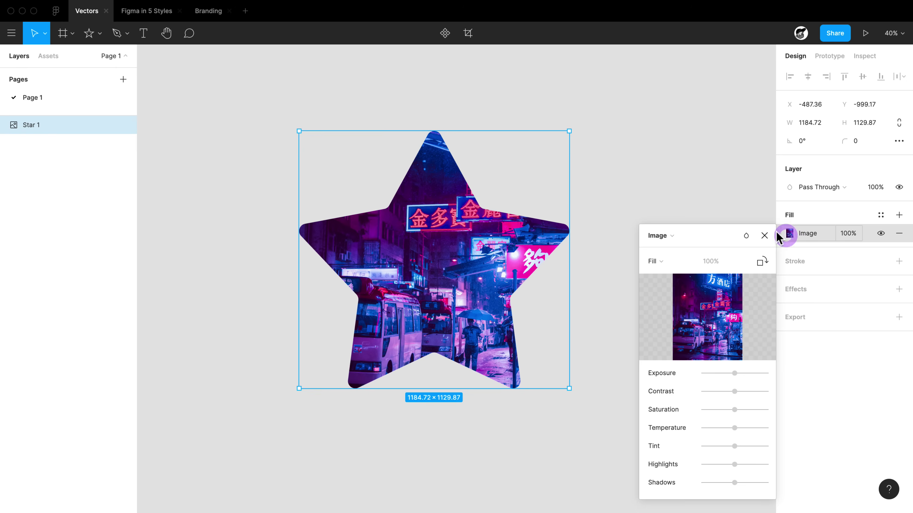
pyautogui.click(664, 267)
pyautogui.click(670, 276)
pyautogui.click(668, 265)
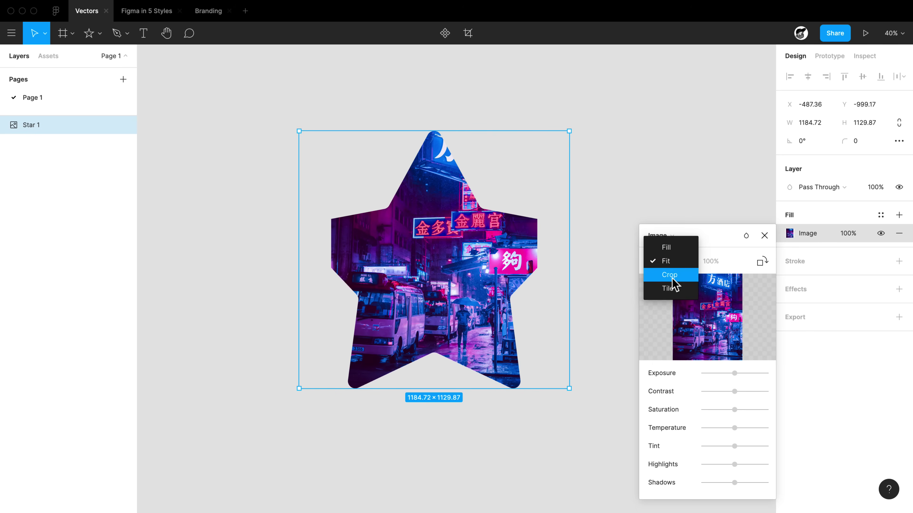
pyautogui.click(673, 276)
pyautogui.click(671, 266)
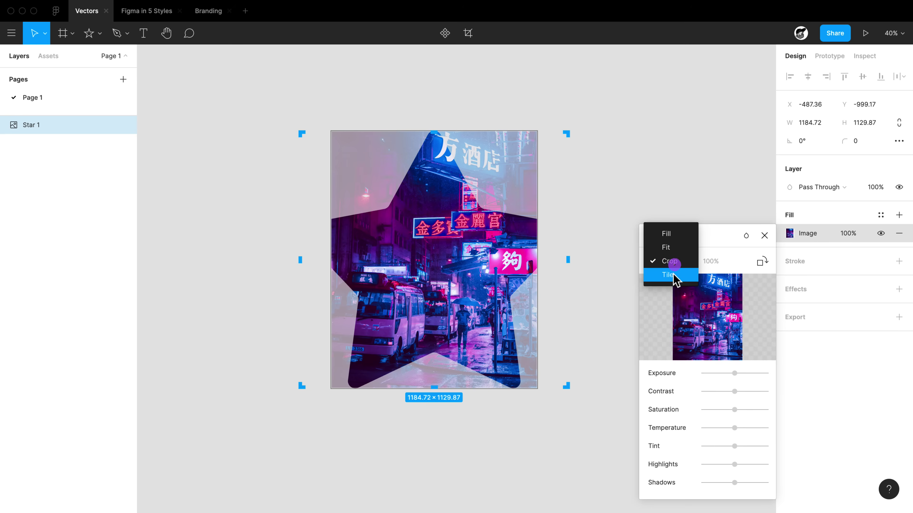
pyautogui.click(674, 276)
pyautogui.click(709, 261)
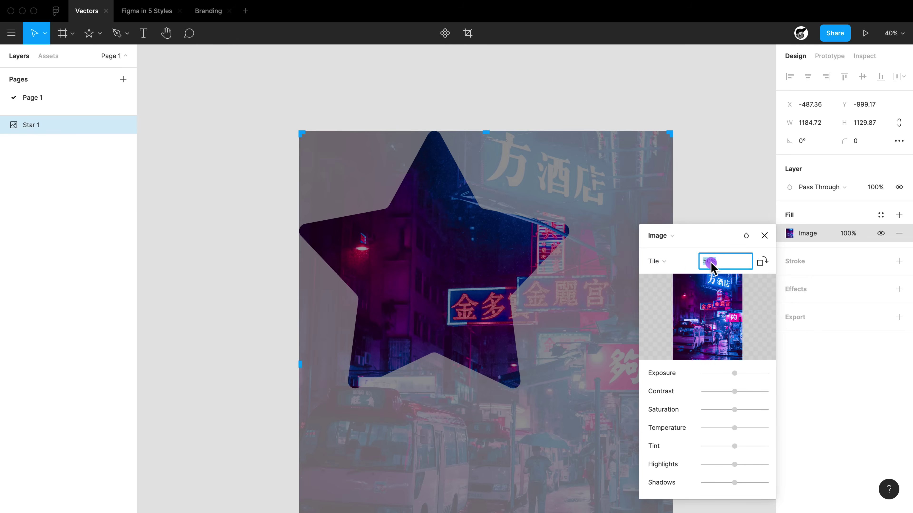
pyautogui.hotkey('shift', 'Down')
pyautogui.hotkey('shift', 'Down')
pyautogui.hotkey('shift', 'Down')
pyautogui.hotkey('shift', 'Down')
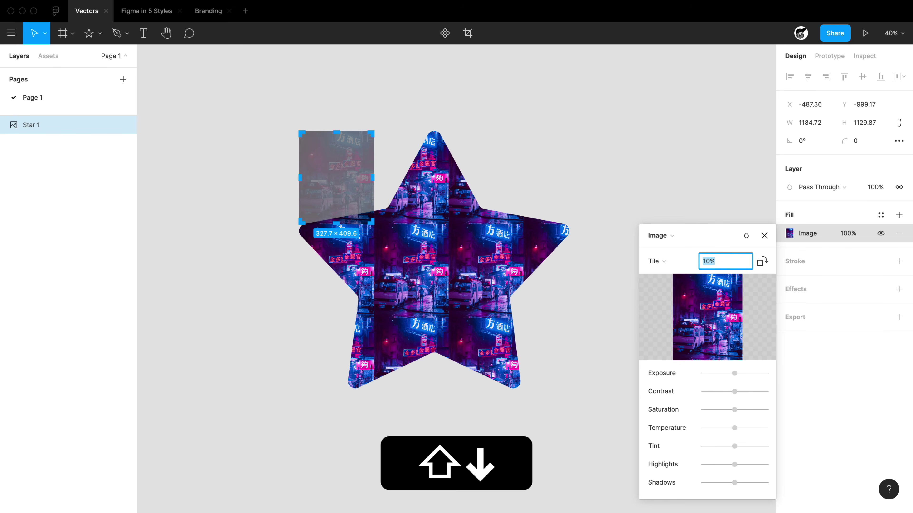
# Set the photo fill to Crop, enlarge it proportionally and shift it down
pyautogui.click(665, 262)
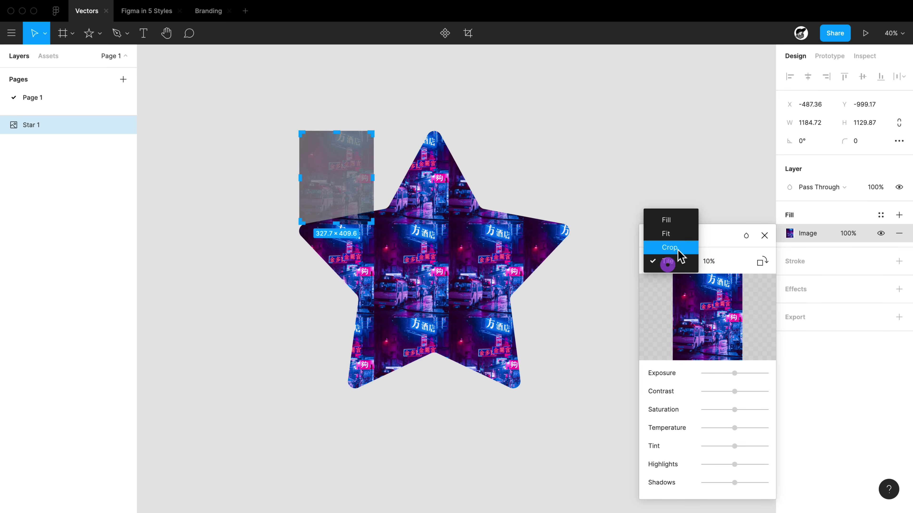
pyautogui.click(668, 248)
pyautogui.moveTo(558, 100); pyautogui.dragTo(550, 49)
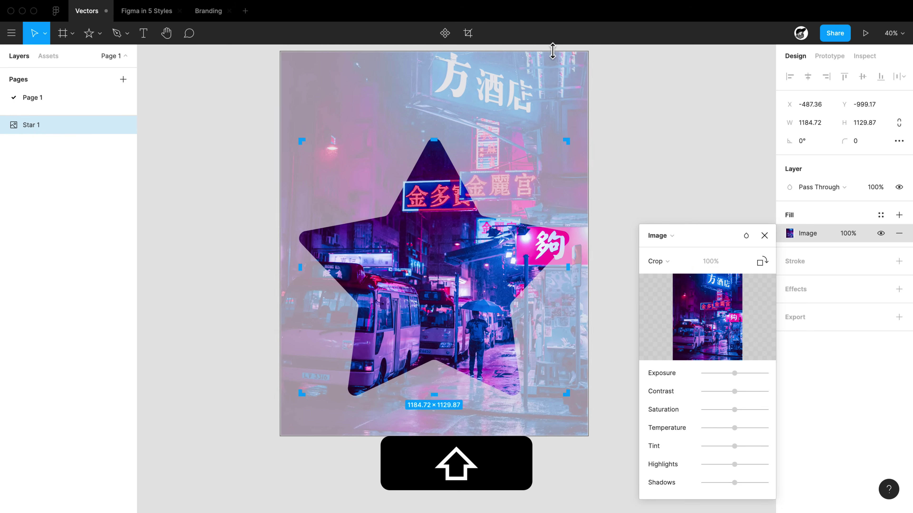
pyautogui.scroll(2, 554, 443)
pyautogui.moveTo(555, 443); pyautogui.dragTo(555, 450)
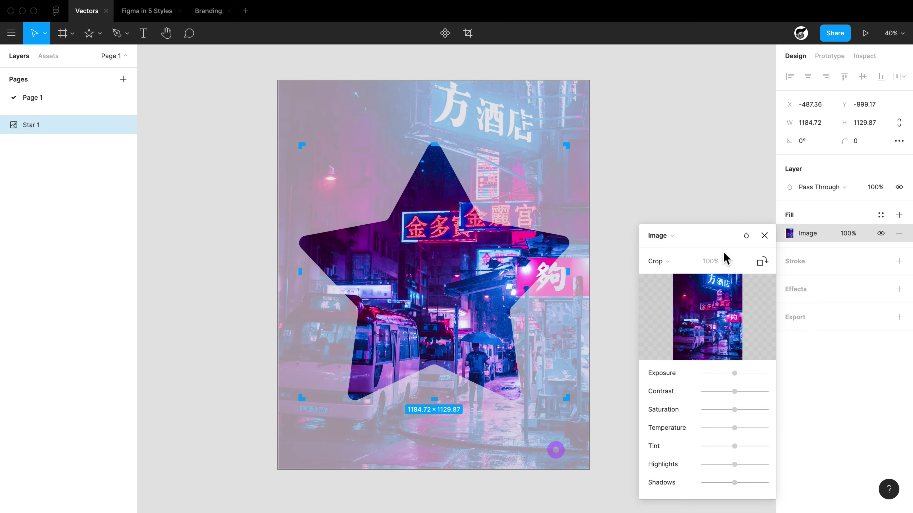
# Reselect the star, close its image settings and re-enter crop editing of the photo
pyautogui.click(513, 268)
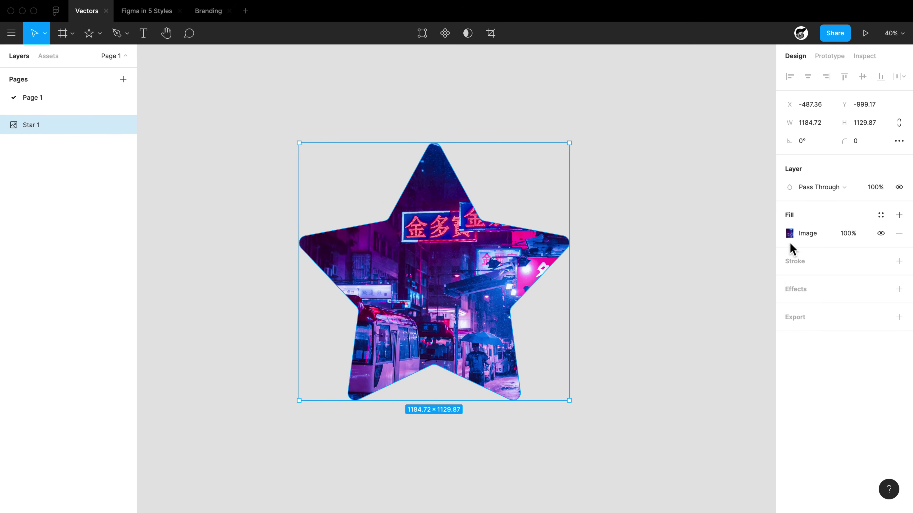
pyautogui.click(789, 233)
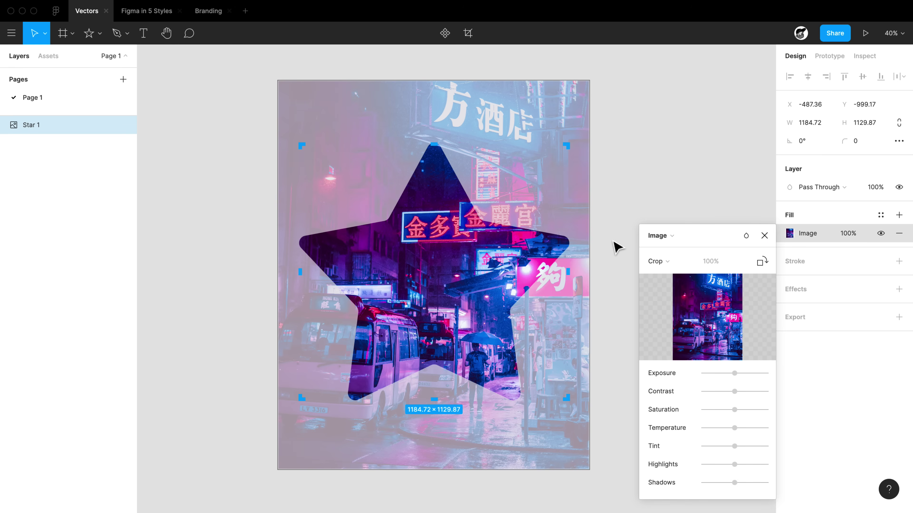
pyautogui.click(617, 207)
pyautogui.press('alt')
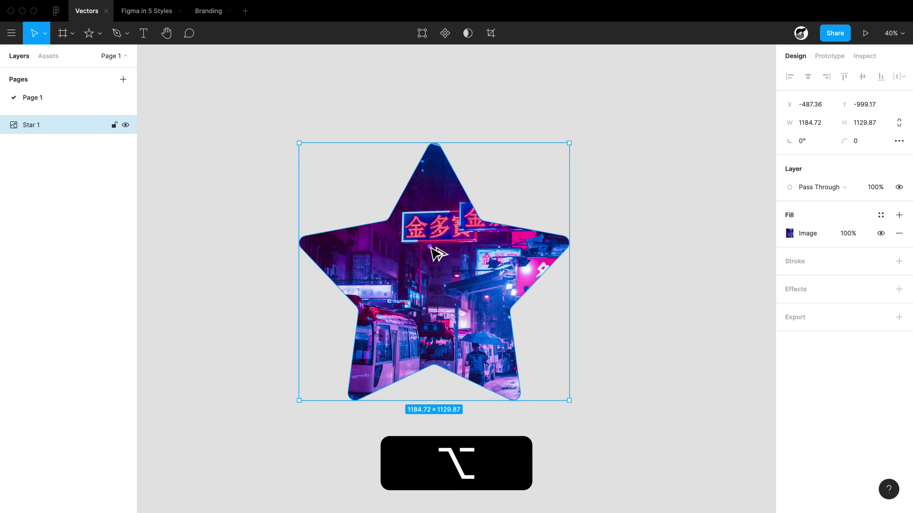
pyautogui.doubleClick(430, 246)
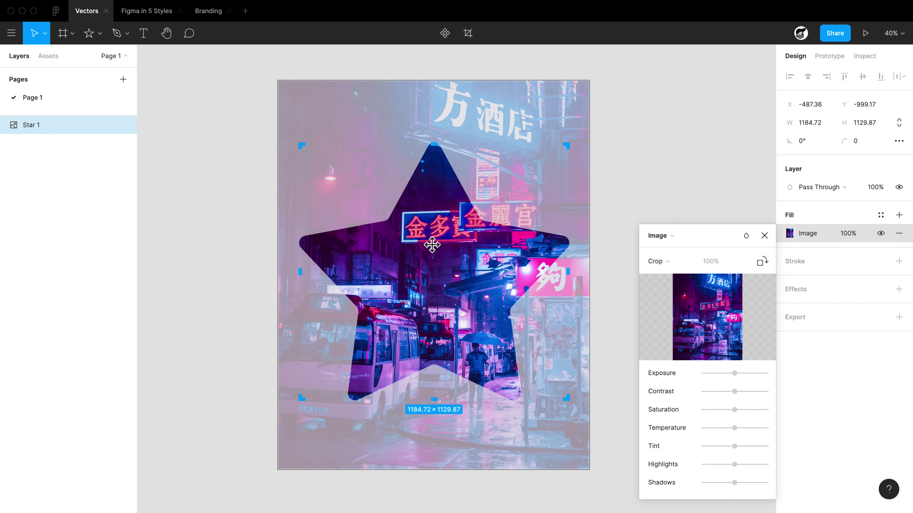
pyautogui.press('shift')
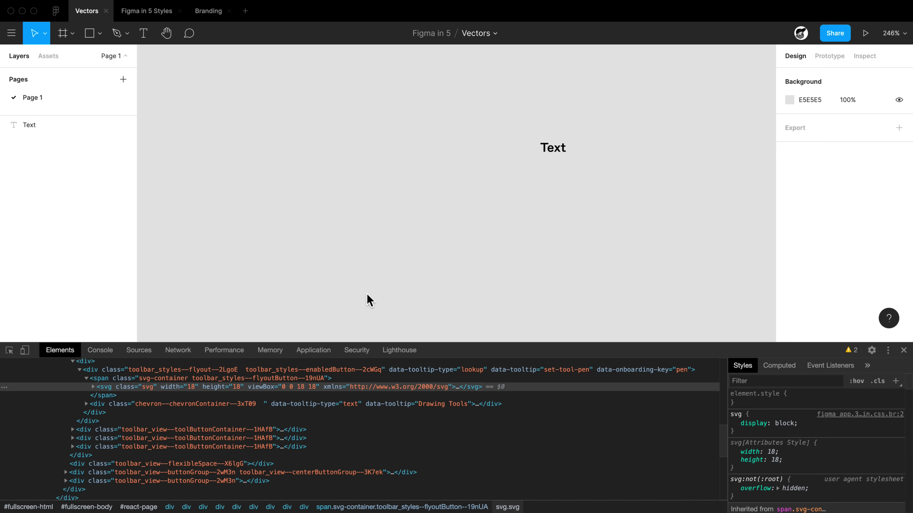
# Copy the pen icon's svg element as outerHTML from DevTools
pyautogui.click(149, 388)
pyautogui.rightClick(144, 389)
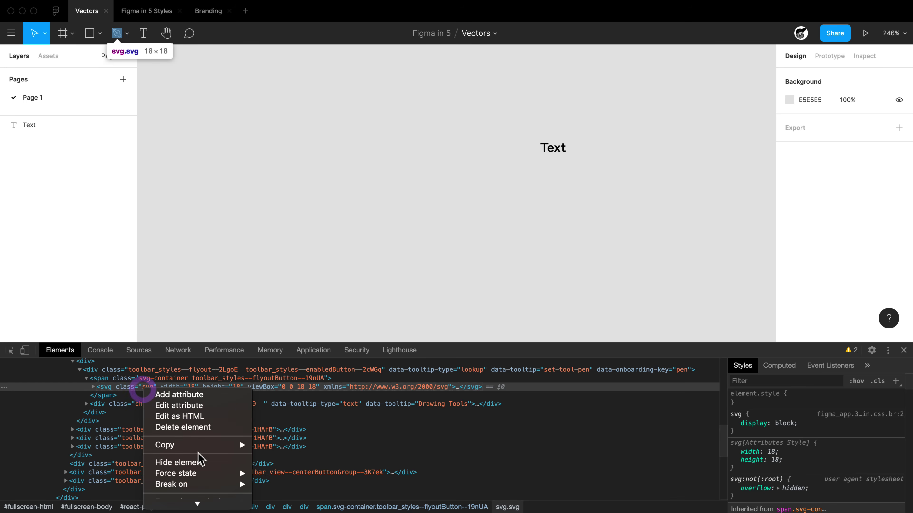
pyautogui.moveTo(179, 445)
pyautogui.click(288, 445)
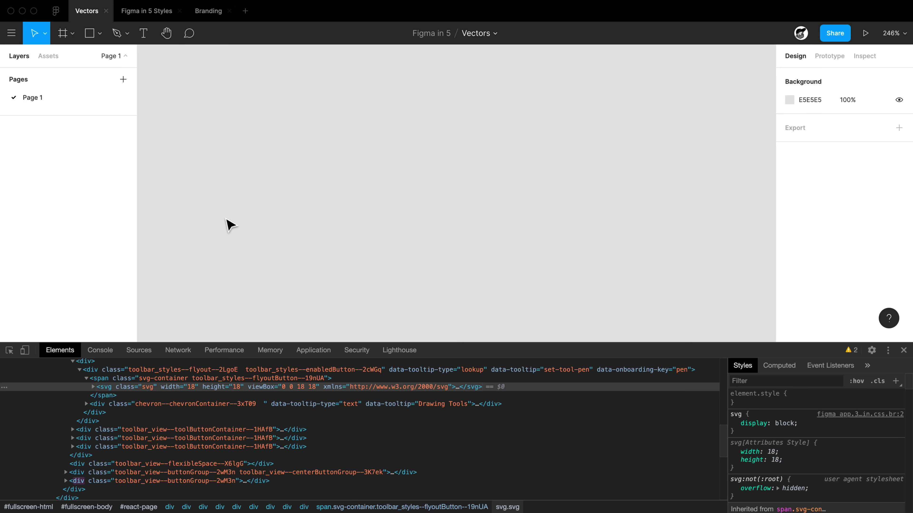
# Paste the pen SVG onto the canvas and ungroup it from its frame with ⇧⌘G
pyautogui.click(227, 222)
pyautogui.press('super+v')
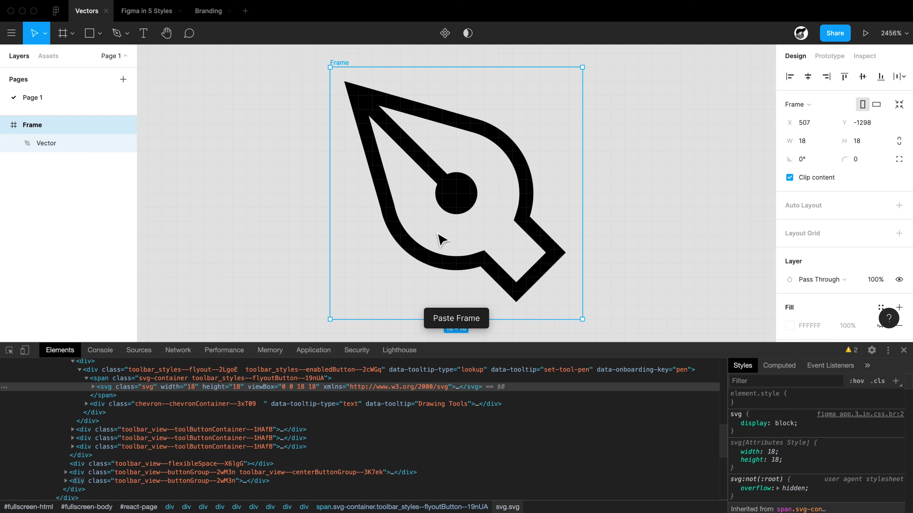
pyautogui.scroll(-3, 780, 302)
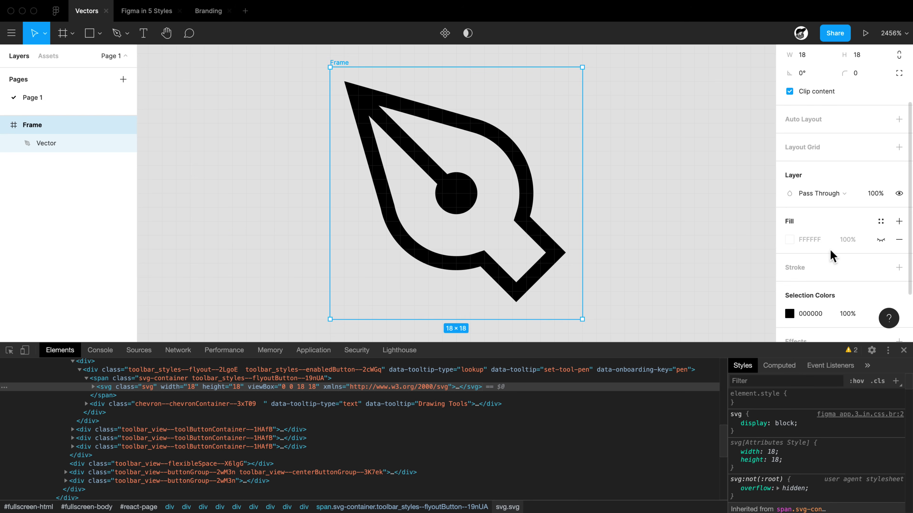
pyautogui.press('shift+super+f')
pyautogui.press('shift+super+g')
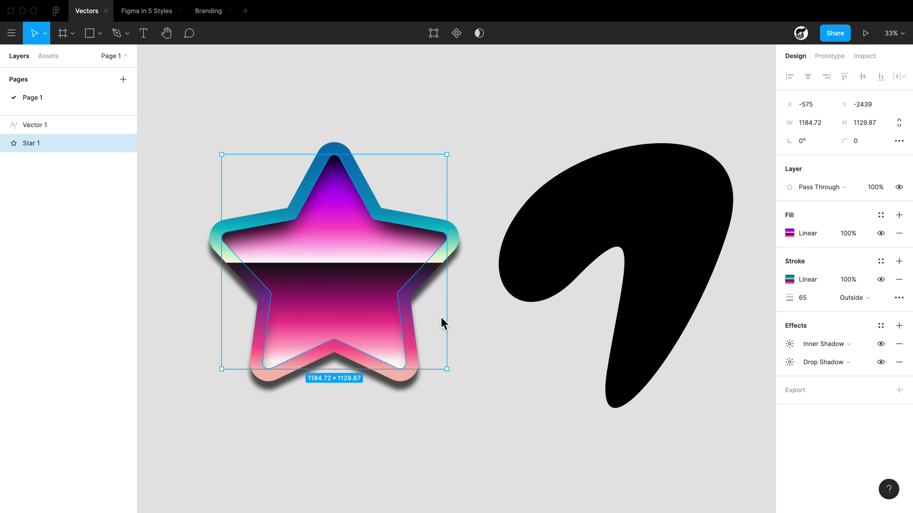
pyautogui.click(327, 288)
# Copy the star's properties with ⌥⌘C and paste them onto the black blob with ⌥⌘V
pyautogui.hscroll(1, 386, 307)
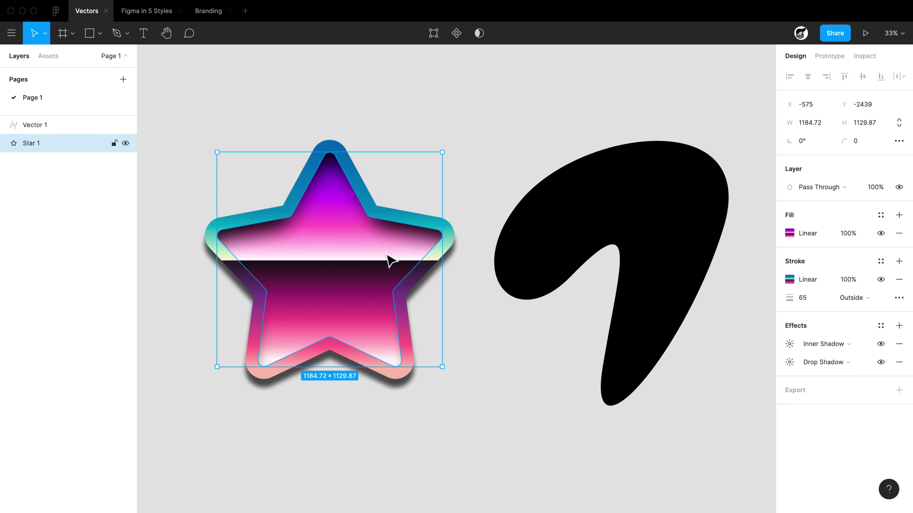
pyautogui.click(583, 220)
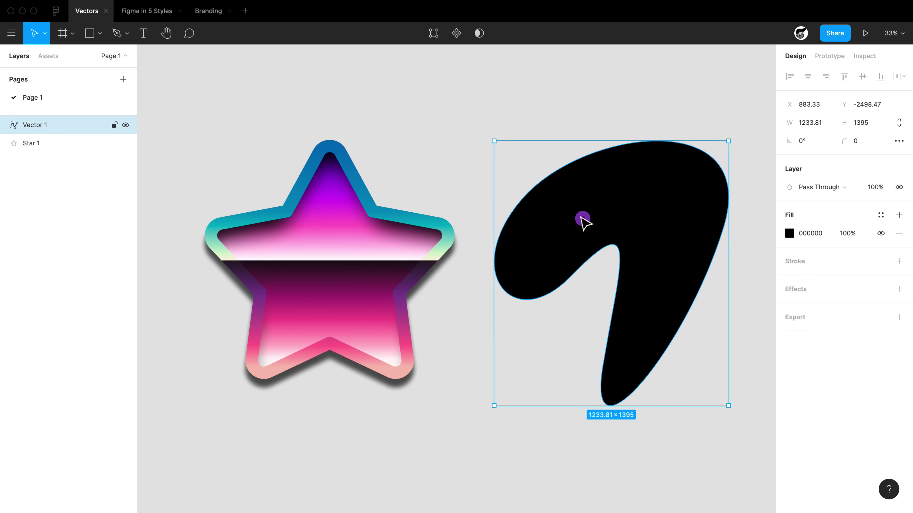
pyautogui.click(367, 239)
pyautogui.press('alt+super')
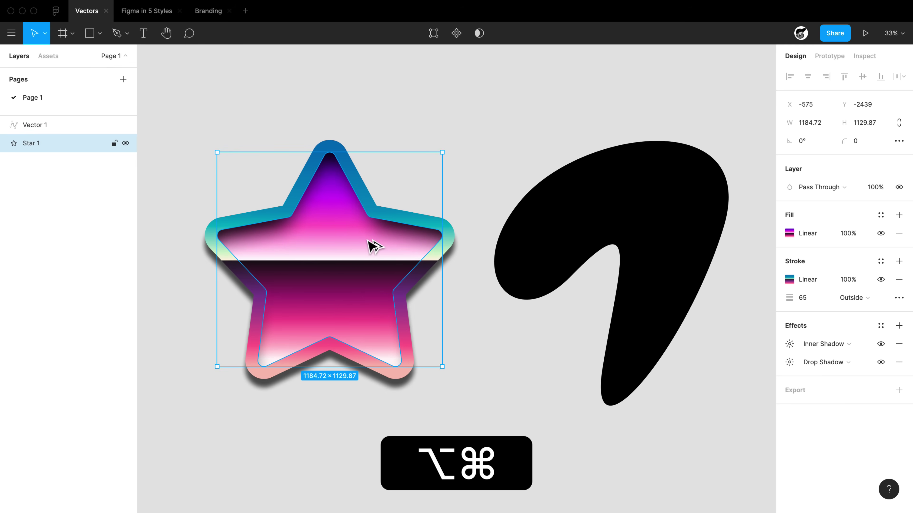
pyautogui.press('alt+super+c')
pyautogui.click(577, 238)
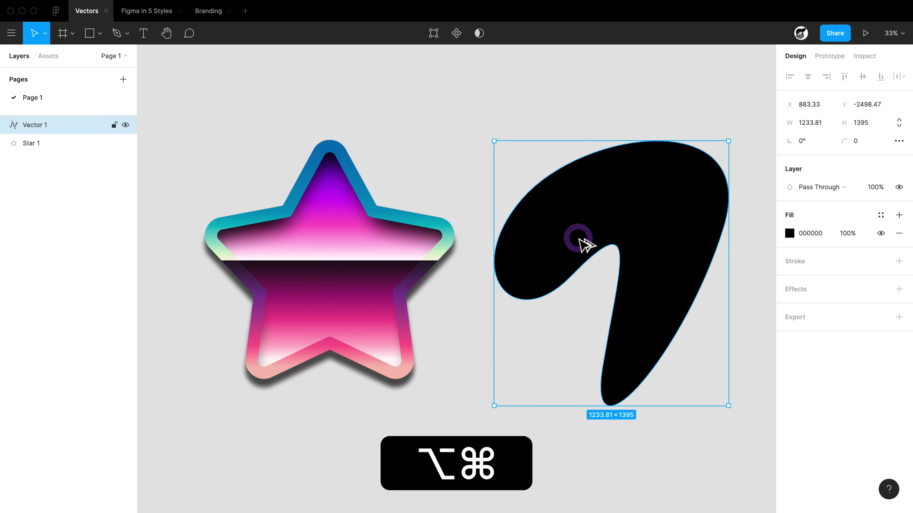
pyautogui.press('alt+super+v')
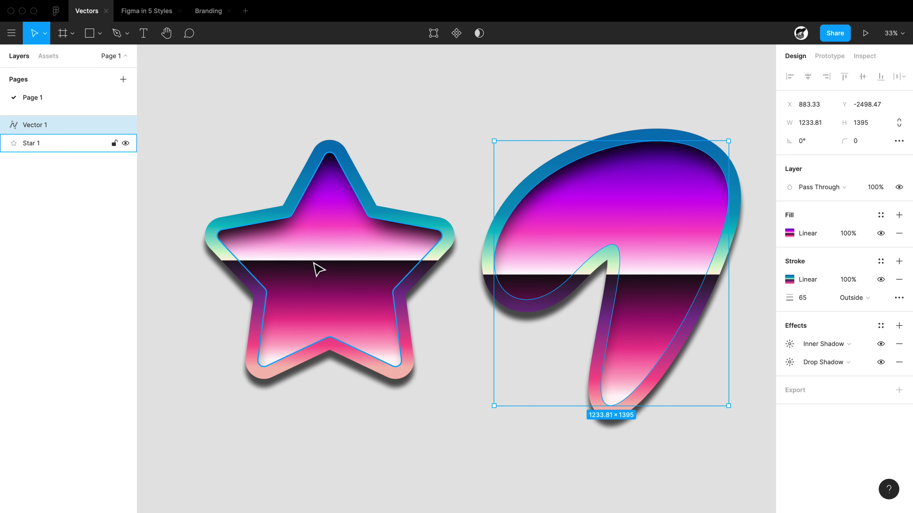
# Show the Copy/Paste > Copy Properties entry in the star's context menu
pyautogui.hscroll(1, 318, 270)
pyautogui.rightClick(318, 270)
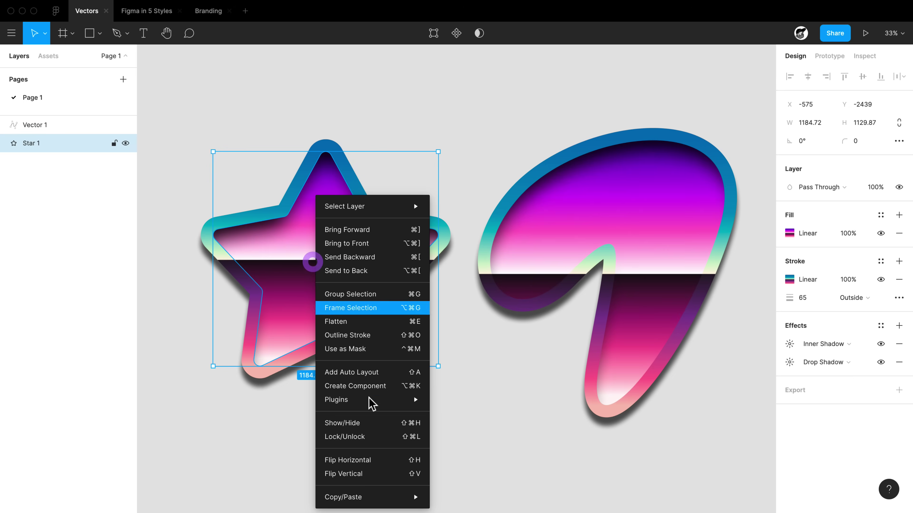
pyautogui.moveTo(393, 498)
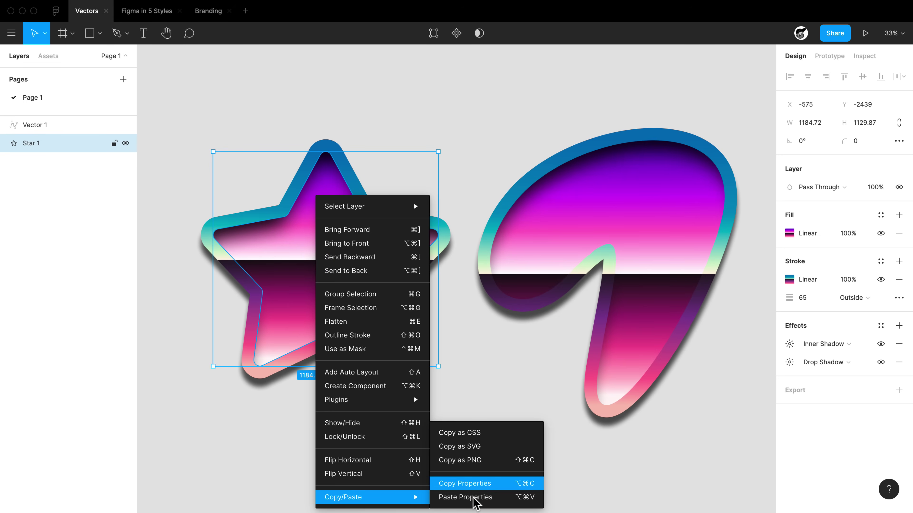